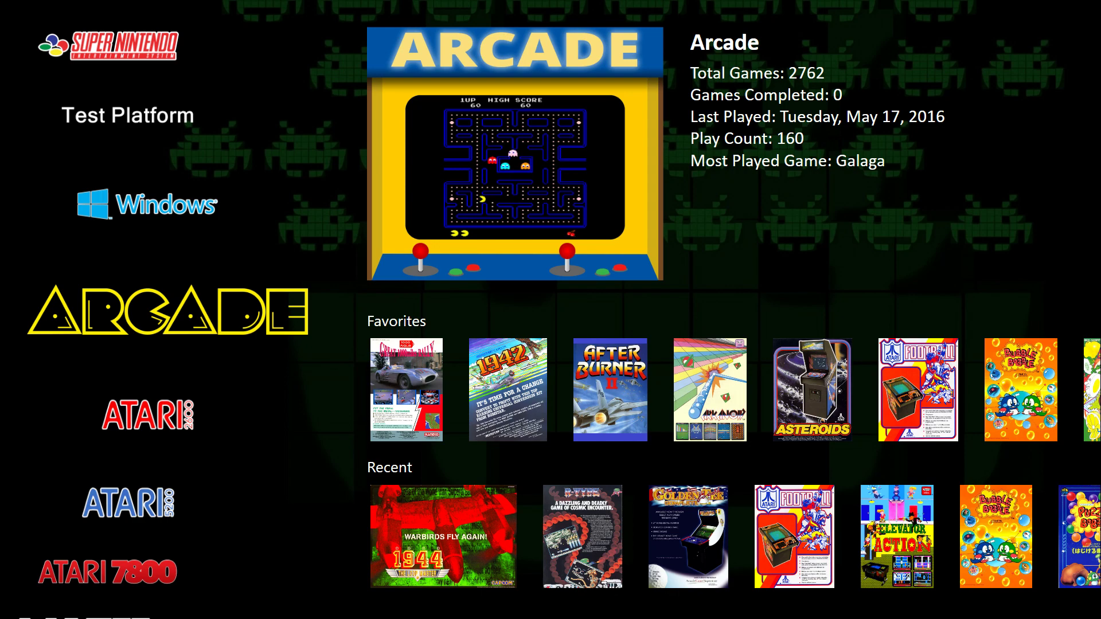
Step: Browse the platform logo wheel through the Atari, Nintendo, Sega and Sony systems, returning to Arcade
{"action": "key", "text": "Up"}
{"action": "key", "text": "Up"}
{"action": "key", "text": "Up"}
{"action": "key", "text": "Up"}
{"action": "key", "text": "Up"}
{"action": "key", "text": "Up"}
{"action": "key", "text": "Up"}
{"action": "key", "text": "Up"}
{"action": "key", "text": "Up"}
{"action": "key", "text": "Up"}
{"action": "key", "text": "Up"}
{"action": "key", "text": "Up"}
{"action": "key", "text": "Up"}
{"action": "key", "text": "Up"}
{"action": "key", "text": "Up"}
{"action": "key", "text": "Up"}
{"action": "key", "text": "Up"}
{"action": "key", "text": "Up"}
{"action": "key", "text": "Up"}
{"action": "key", "text": "Up"}
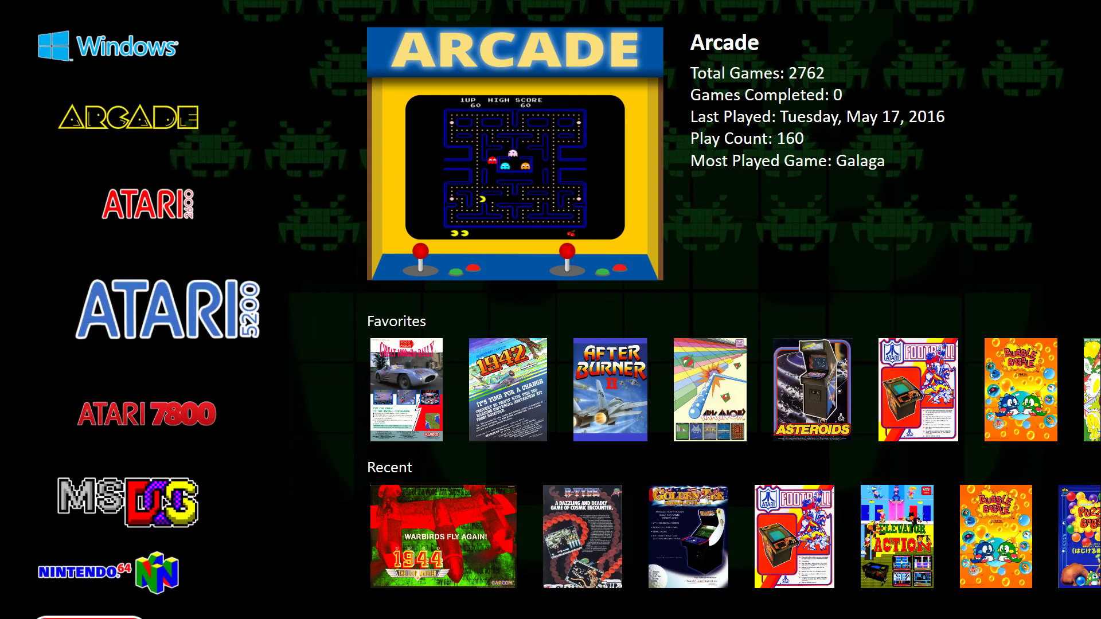
{"action": "key", "text": "Down"}
{"action": "key", "text": "Down"}
{"action": "key", "text": "Down"}
{"action": "key", "text": "Down"}
{"action": "key", "text": "Down"}
{"action": "key", "text": "Down"}
{"action": "key", "text": "Down"}
{"action": "key", "text": "Down"}
{"action": "key", "text": "Down"}
{"action": "key", "text": "Down"}
{"action": "key", "text": "Down"}
{"action": "key", "text": "Down"}
{"action": "key", "text": "Down"}
{"action": "key", "text": "Down"}
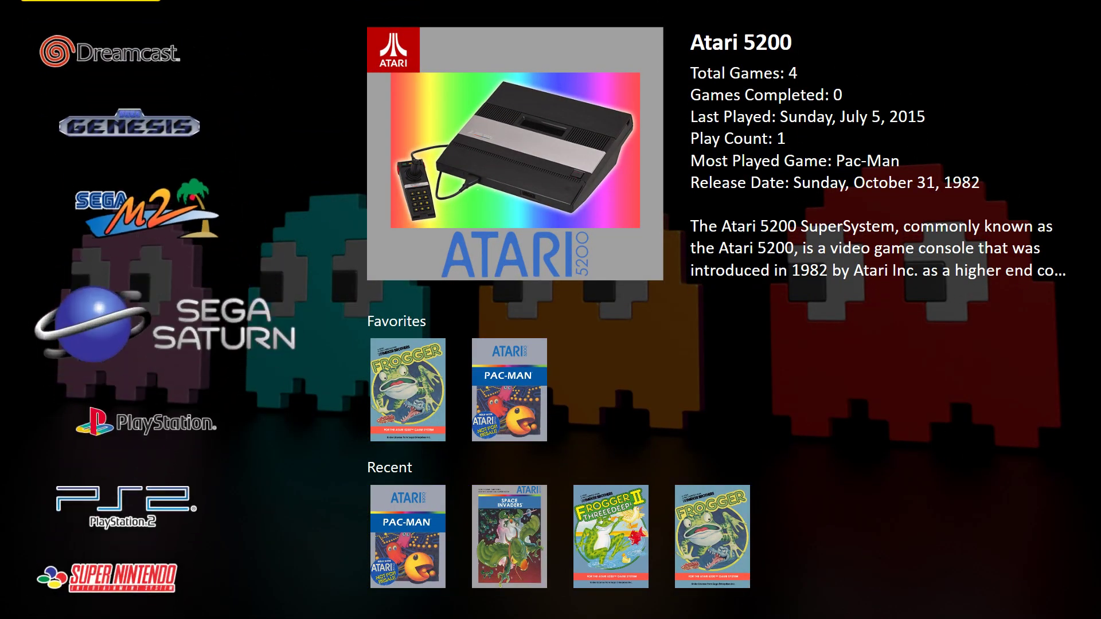
{"action": "key", "text": "Down"}
{"action": "key", "text": "Down"}
{"action": "key", "text": "Down"}
{"action": "key", "text": "Down"}
{"action": "key", "text": "Down"}
{"action": "key", "text": "Down"}
{"action": "key", "text": "Down"}
{"action": "key", "text": "Down"}
{"action": "key", "text": "Down"}
{"action": "key", "text": "Up"}
{"action": "key", "text": "Up"}
{"action": "key", "text": "Up"}
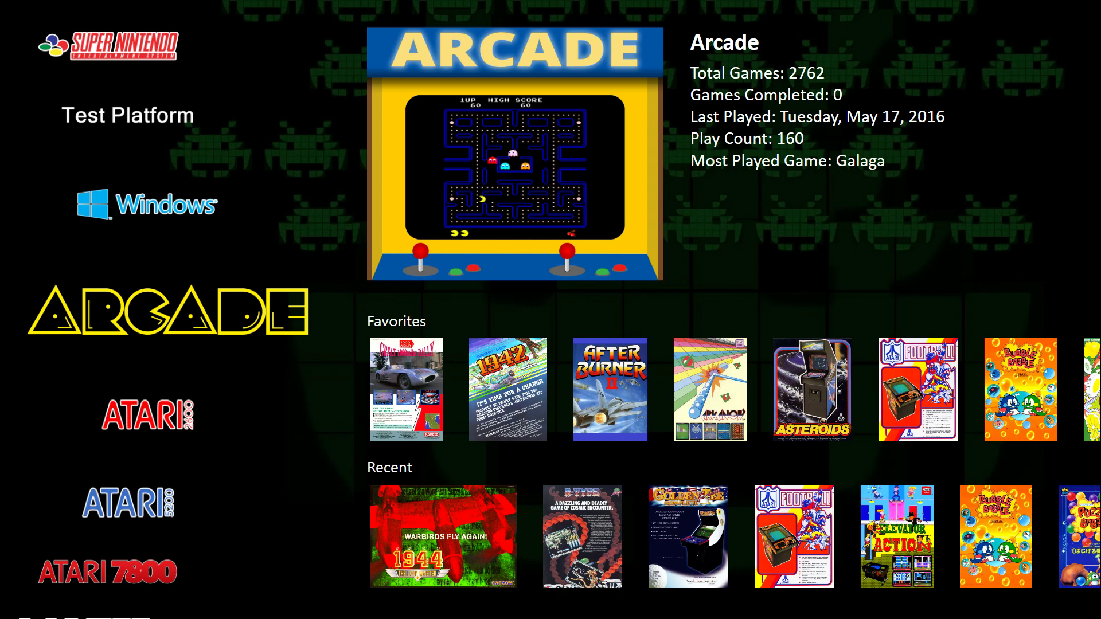
{"action": "key", "text": "Down"}
{"action": "key", "text": "Down"}
{"action": "key", "text": "Down"}
{"action": "key", "text": "Down"}
{"action": "key", "text": "Down"}
{"action": "key", "text": "Down"}
{"action": "key", "text": "Down"}
{"action": "key", "text": "Down"}
{"action": "key", "text": "Down"}
{"action": "key", "text": "Down"}
{"action": "key", "text": "Down"}
{"action": "key", "text": "Down"}
{"action": "key", "text": "Down"}
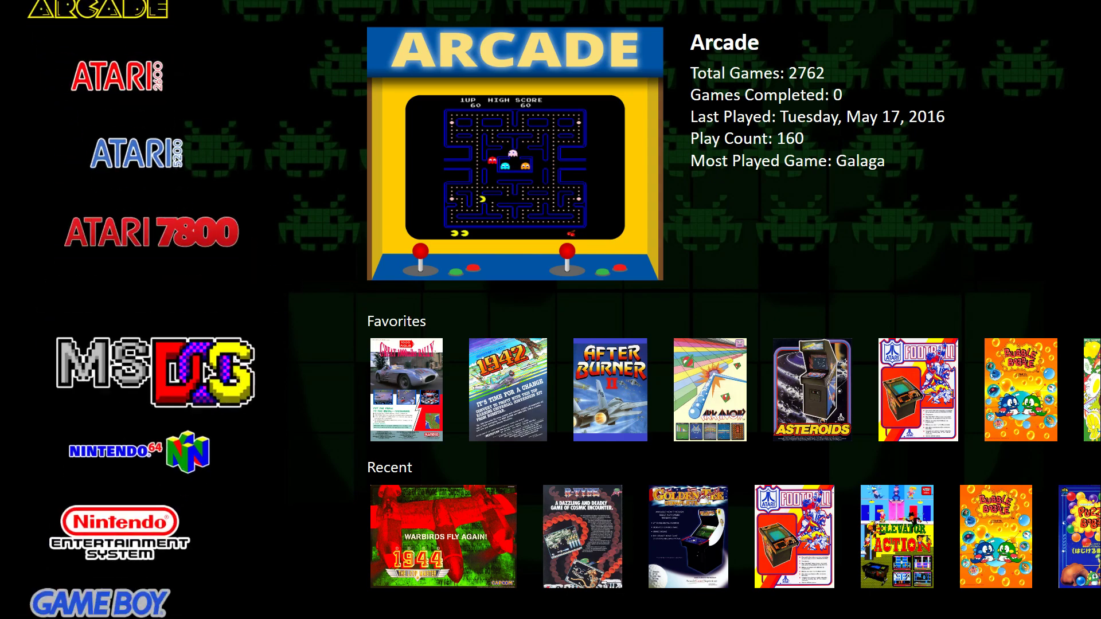
{"action": "scroll", "coordinate": [144, 310], "scroll_direction": "down", "scroll_amount": 5}
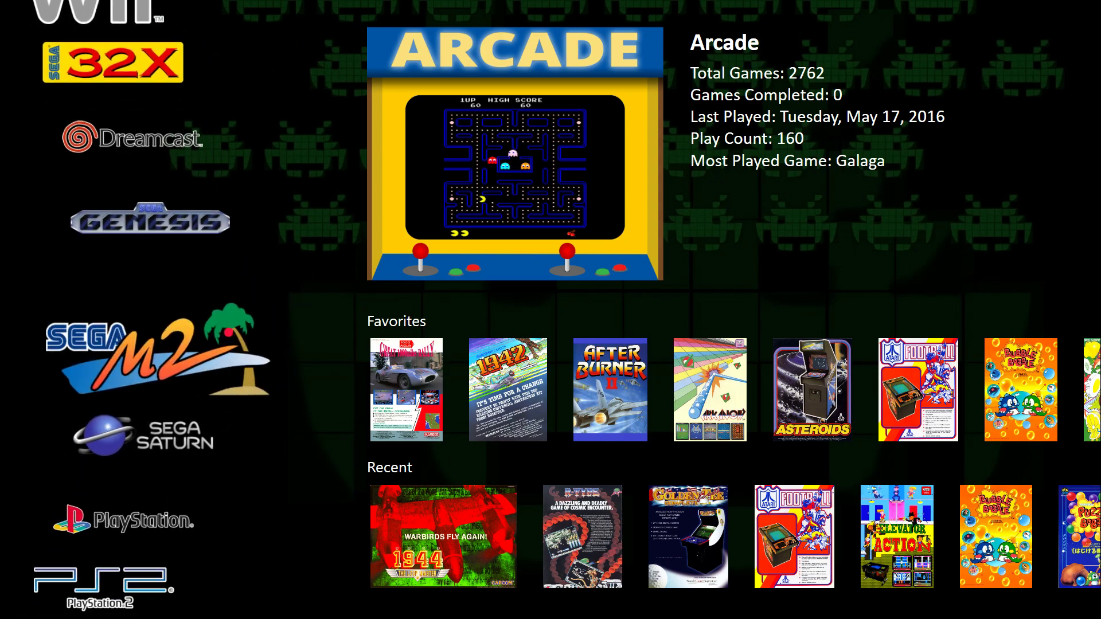
{"action": "scroll", "coordinate": [143, 310], "scroll_direction": "down", "scroll_amount": 5}
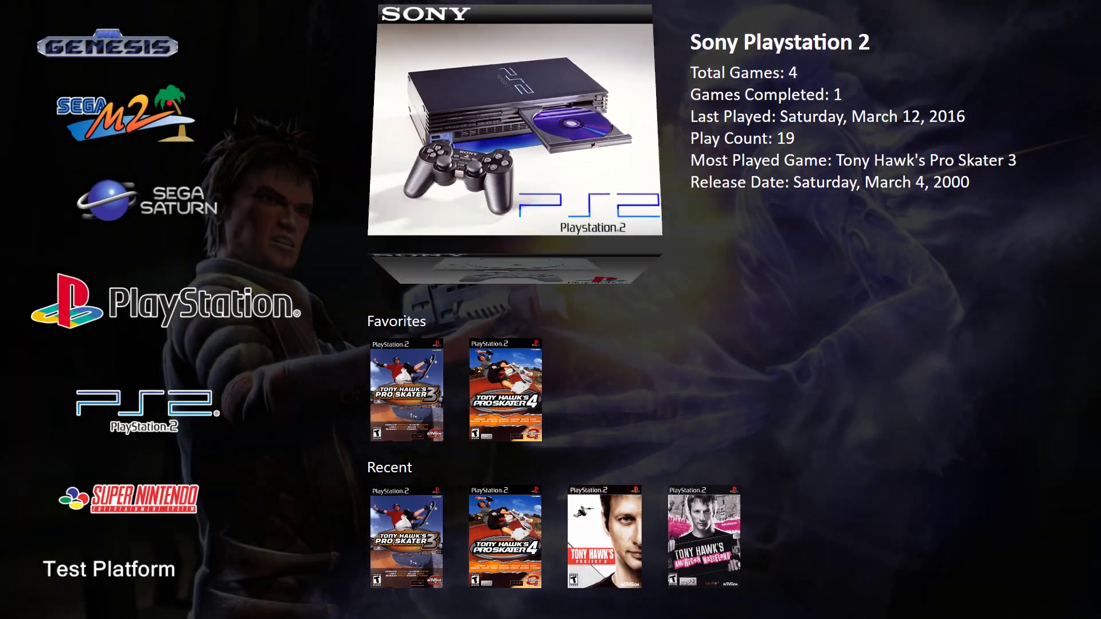
{"action": "key", "text": "Up"}
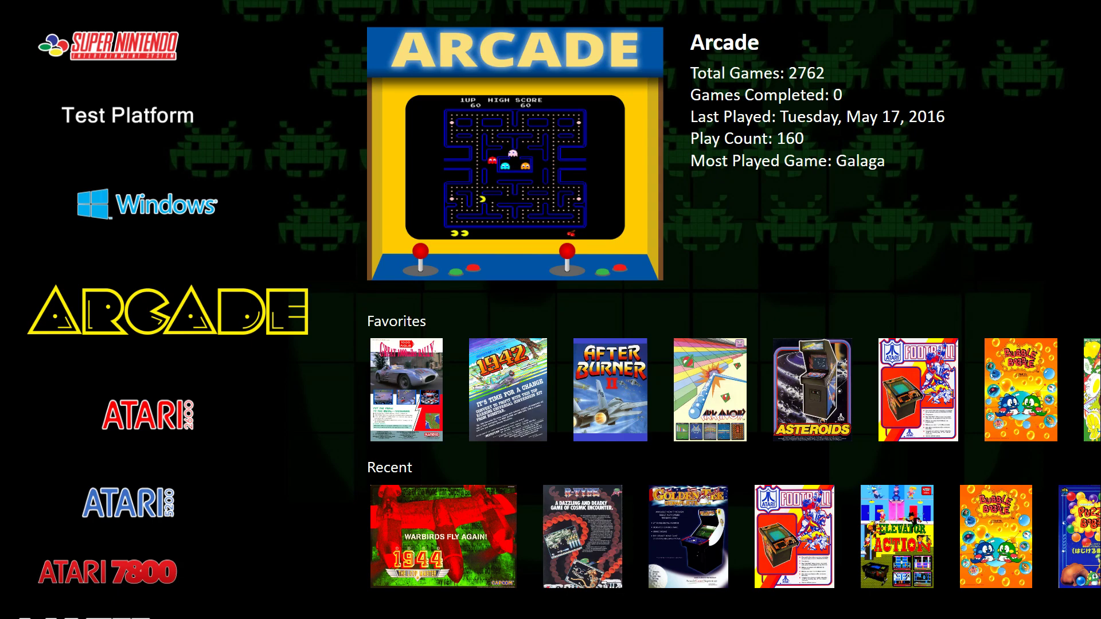
Step: Switch the platforms view to the text list with details and back to the vertical logo wheel
{"action": "key", "text": "v"}
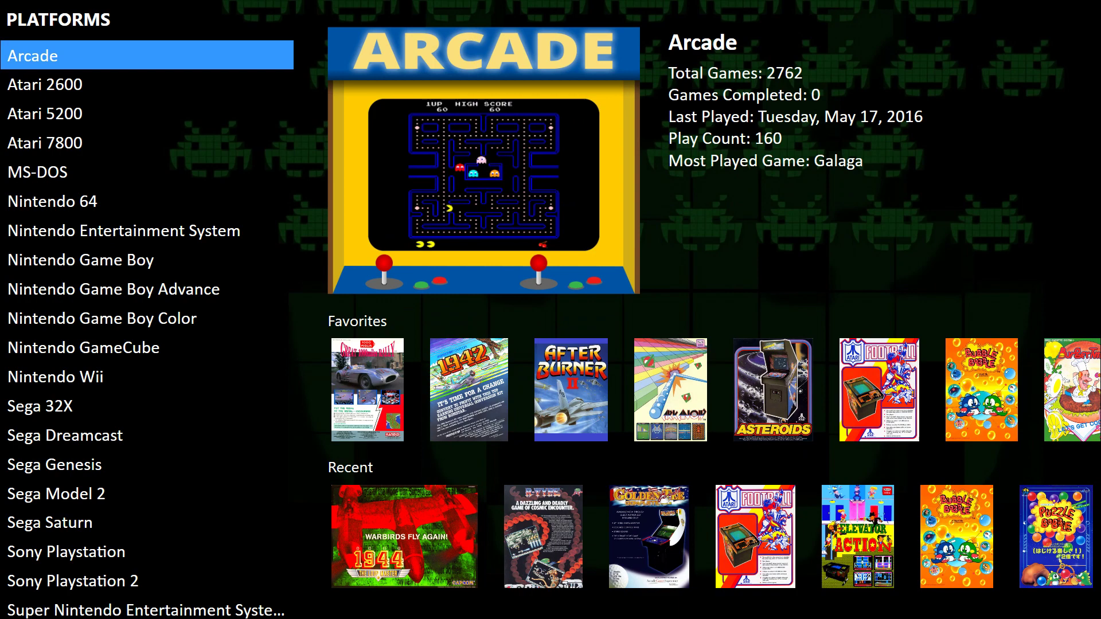
{"action": "key", "text": "v"}
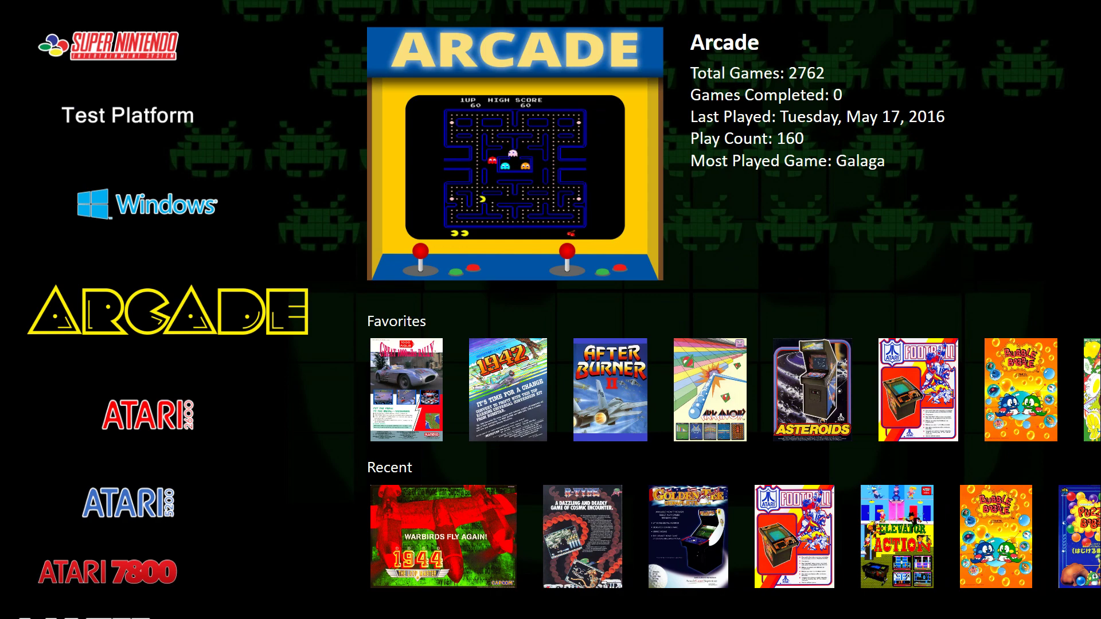
Step: Open the options from the main system menu and go to the Games List settings
{"action": "key", "text": "Escape"}
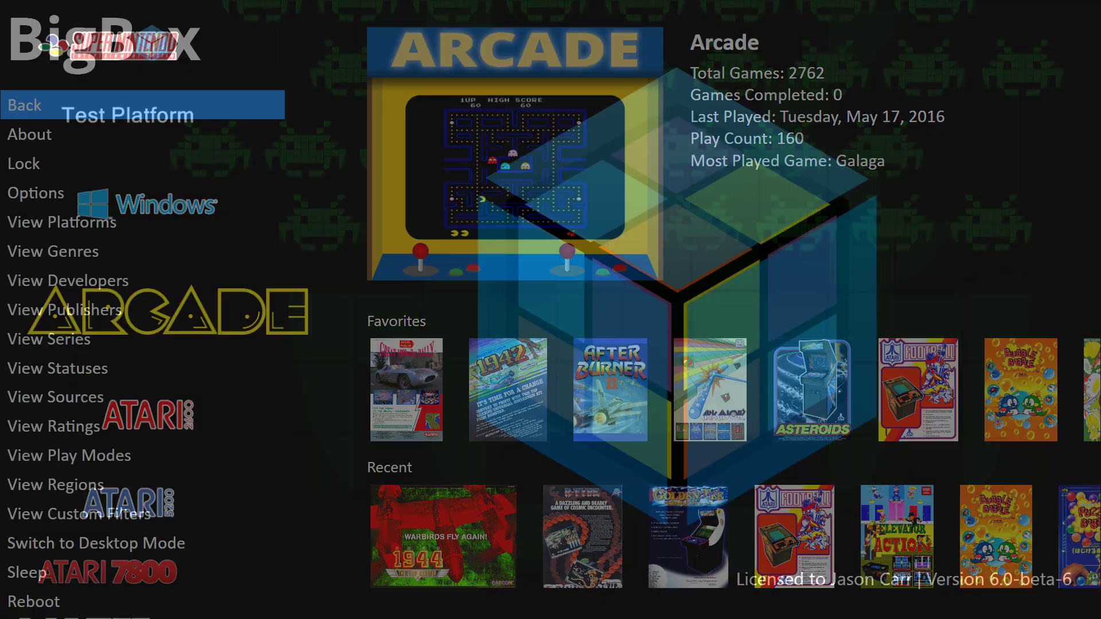
{"action": "key", "text": "Down"}
{"action": "key", "text": "Down"}
{"action": "key", "text": "Down"}
{"action": "key", "text": "Return"}
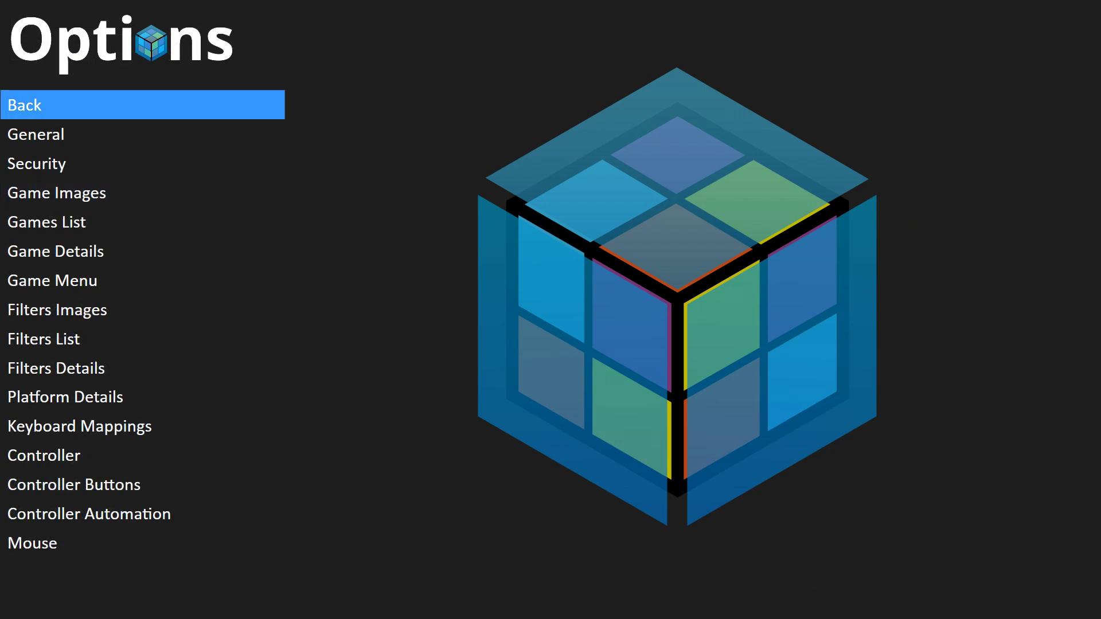
{"action": "key", "text": "Down"}
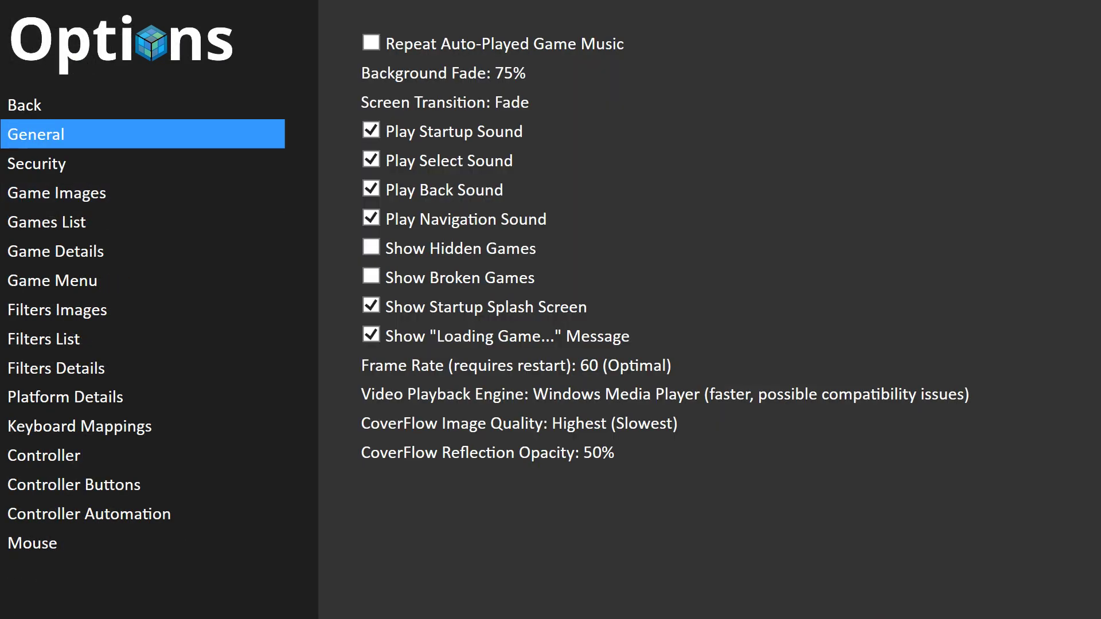
{"action": "key", "text": "Down"}
{"action": "key", "text": "Down"}
{"action": "key", "text": "Down"}
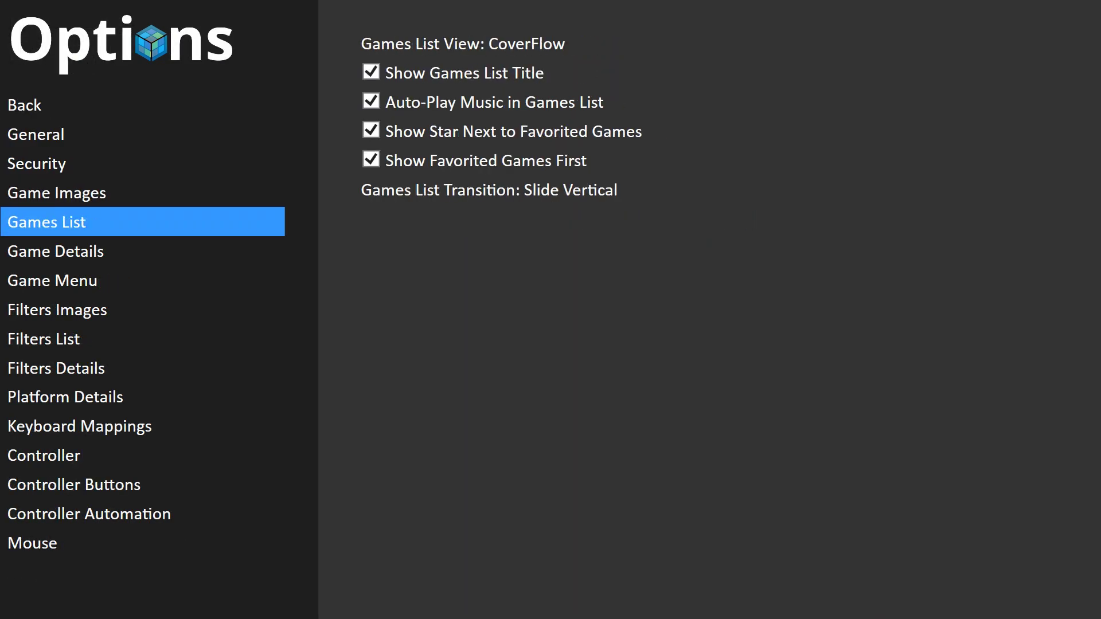
Step: Cycle the Games List View through Horizontal Boxes with Details and Text List with Details back to CoverFlow
{"action": "key", "text": "Right"}
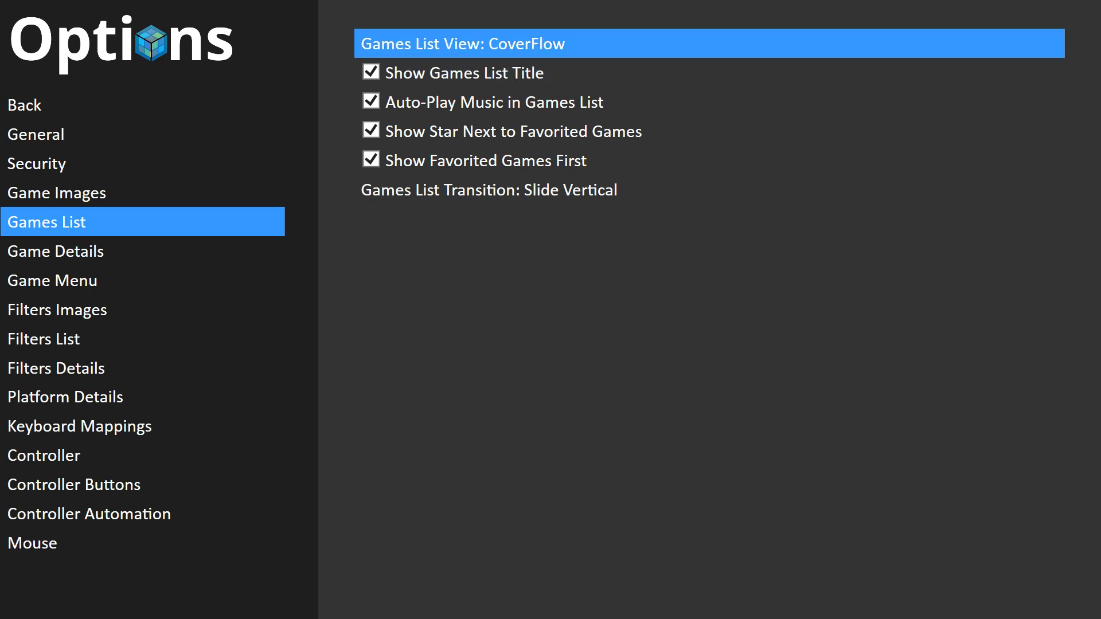
{"action": "key", "text": "Right"}
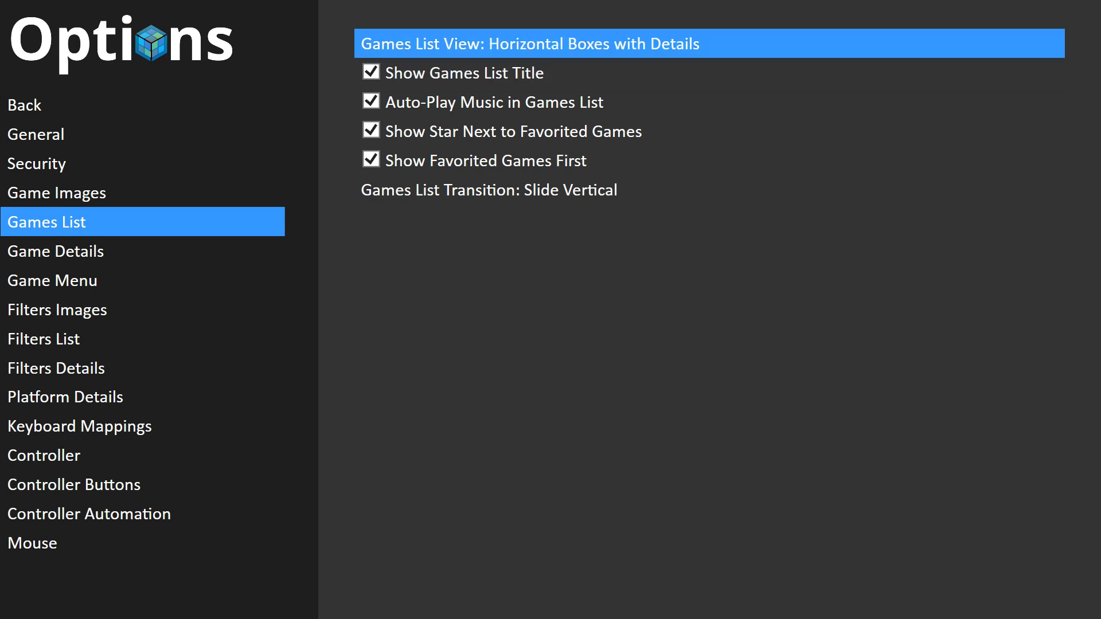
{"action": "key", "text": "Right"}
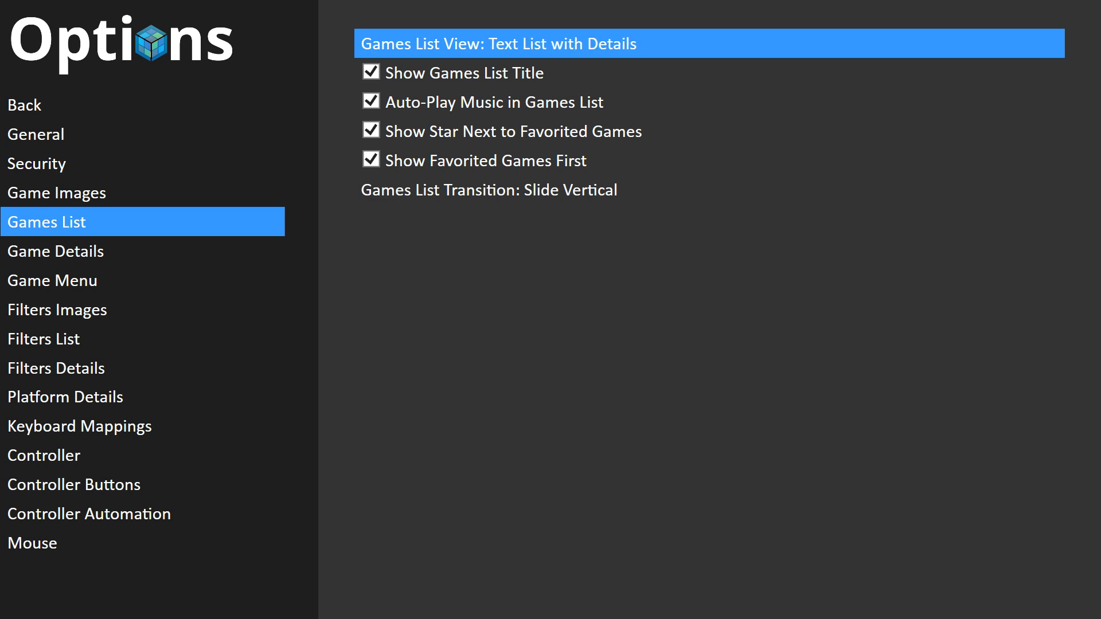
{"action": "key", "text": "Right"}
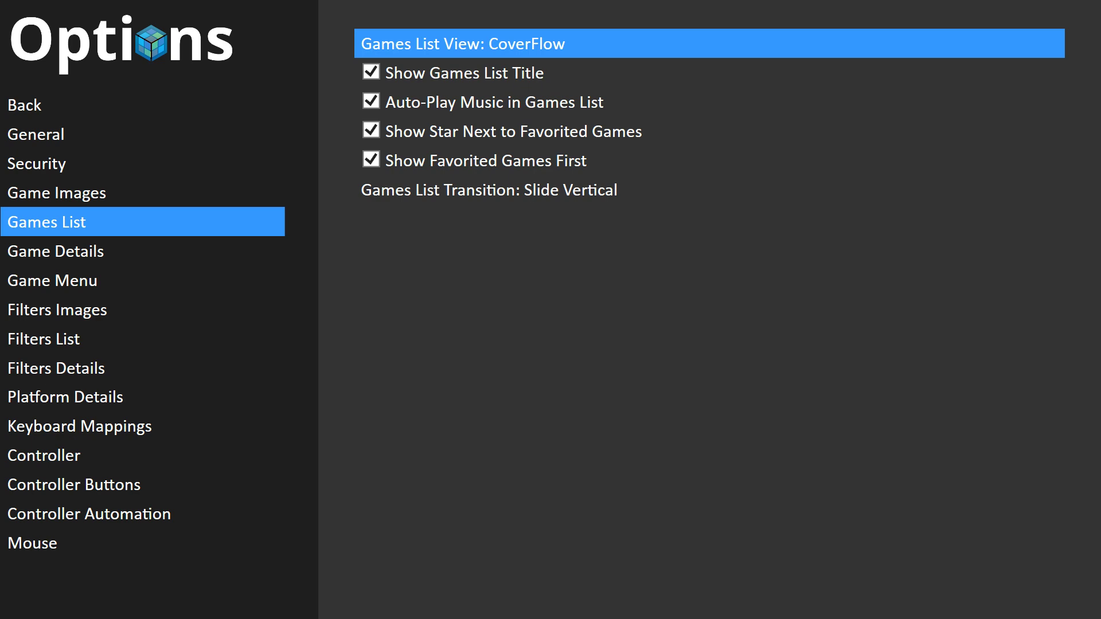
{"action": "key", "text": "Escape"}
Step: In the Filters List settings, switch Platforms List View to Text List with Details and back to Vertical Clear Logo Wheel
{"action": "key", "text": "Down"}
{"action": "key", "text": "Down"}
{"action": "key", "text": "Down"}
{"action": "key", "text": "Down"}
{"action": "key", "text": "Down"}
{"action": "key", "text": "Down"}
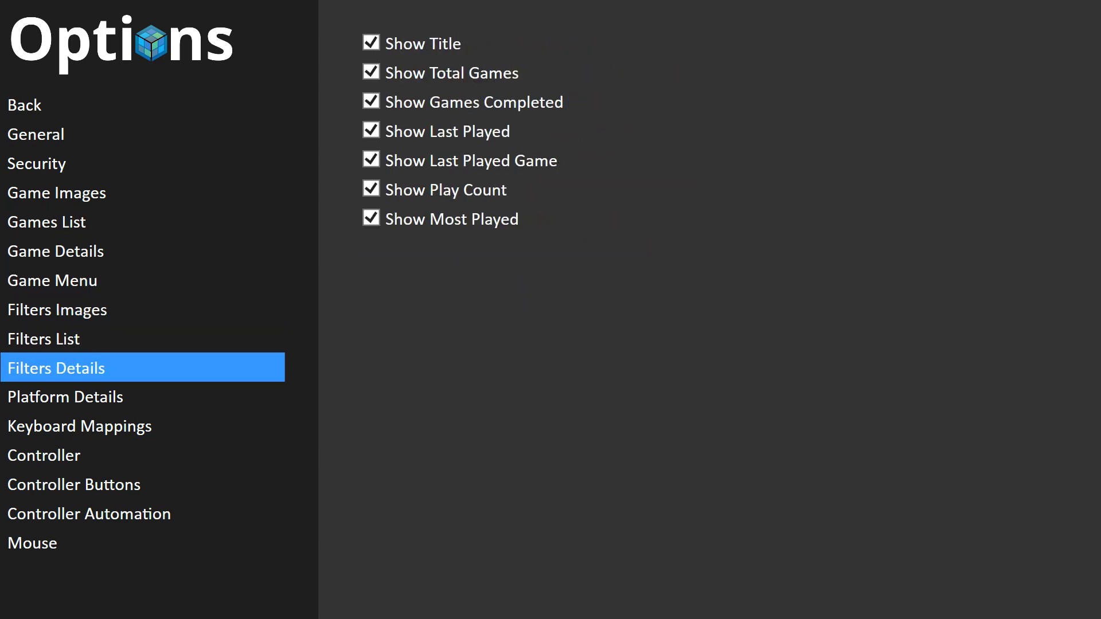
{"action": "key", "text": "Up"}
{"action": "key", "text": "Up"}
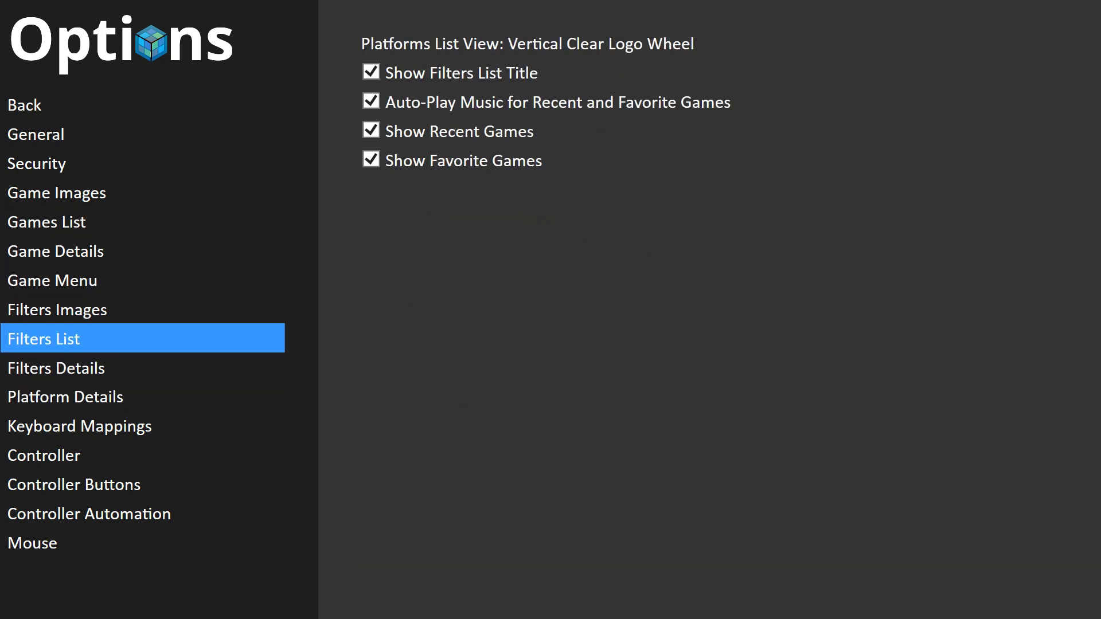
{"action": "key", "text": "Return"}
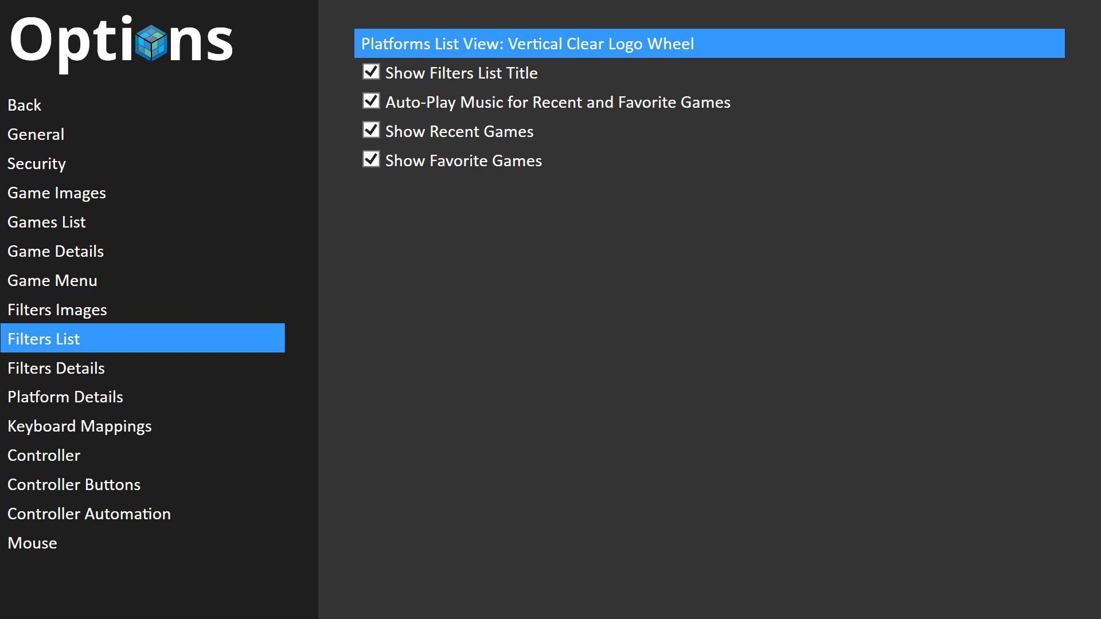
{"action": "key", "text": "Right"}
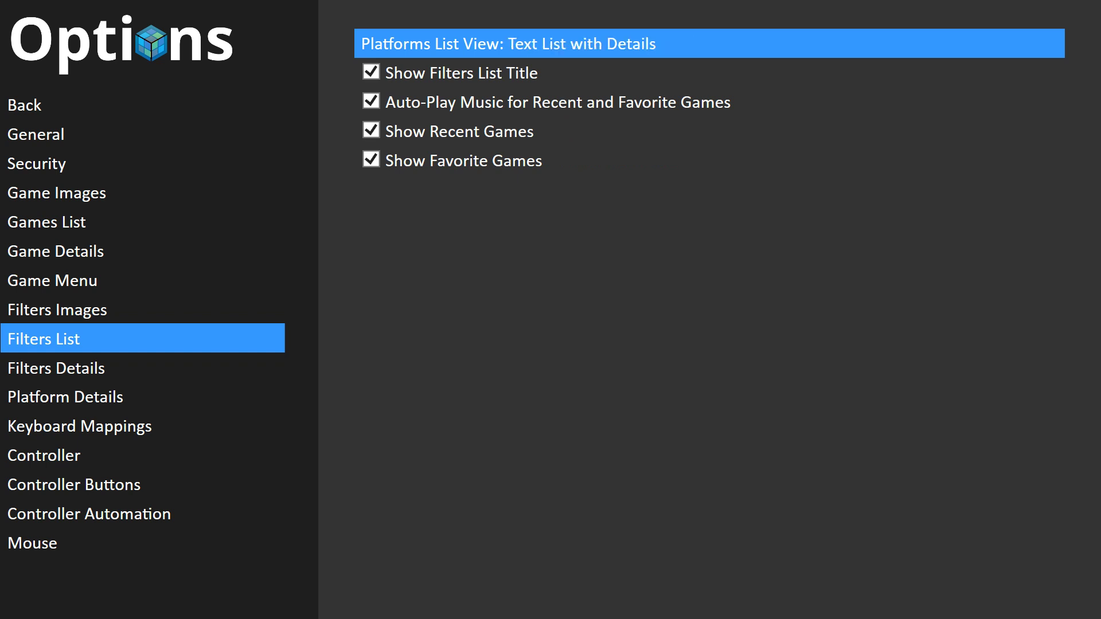
{"action": "key", "text": "Left"}
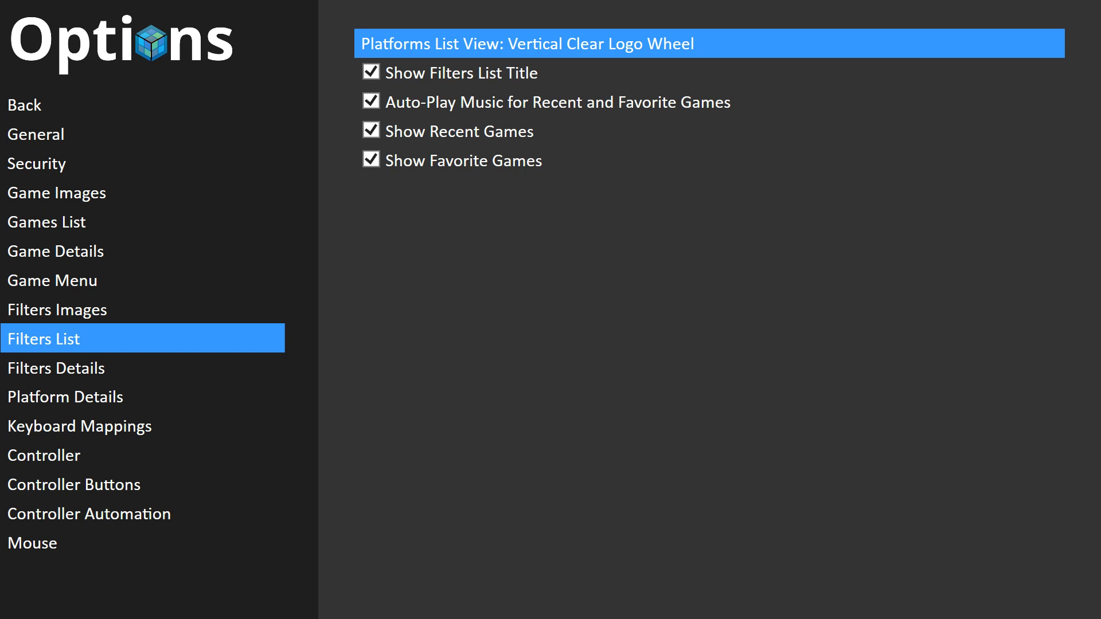
{"action": "key", "text": "Up"}
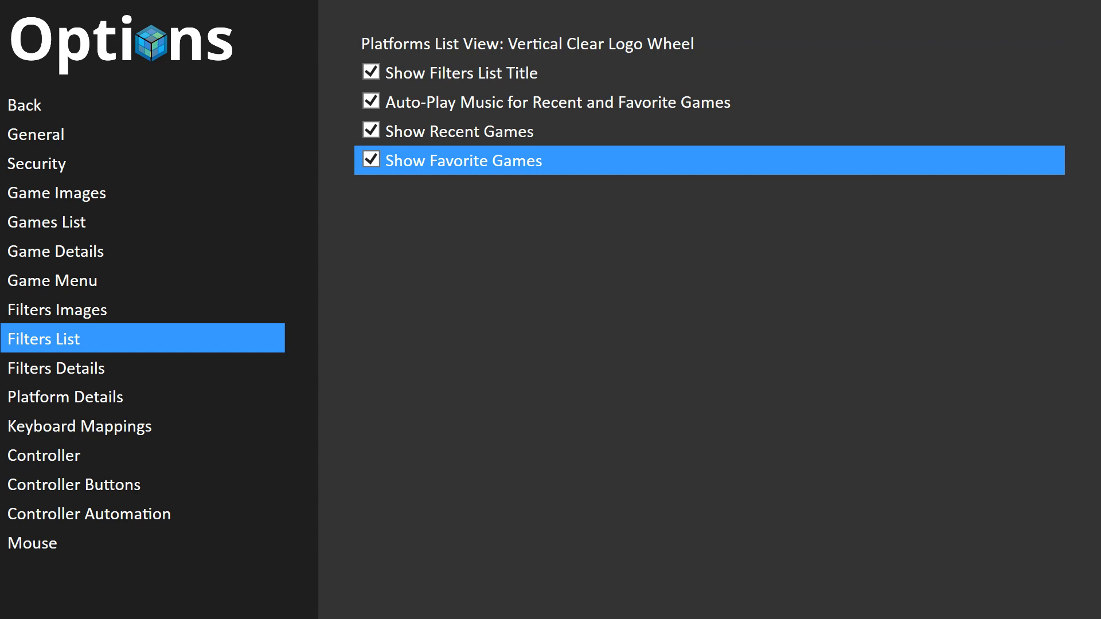
{"action": "key", "text": "Left"}
Step: Examine the CoverFlow Image Quality and CoverFlow Reflection Opacity settings in the General options
{"action": "key", "text": "Up"}
{"action": "key", "text": "Up"}
{"action": "key", "text": "Up"}
{"action": "key", "text": "Up"}
{"action": "key", "text": "Up"}
{"action": "key", "text": "Up"}
{"action": "key", "text": "Up"}
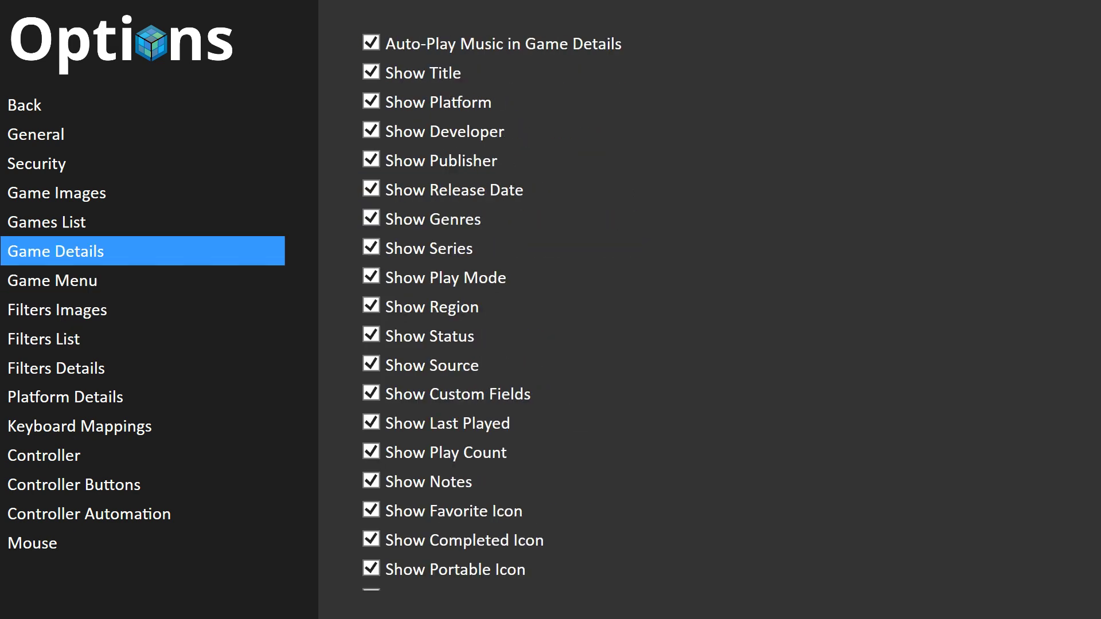
{"action": "key", "text": "Right"}
{"action": "key", "text": "Down"}
{"action": "key", "text": "Down"}
{"action": "key", "text": "Down"}
{"action": "key", "text": "Down"}
{"action": "key", "text": "Down"}
{"action": "key", "text": "Down"}
{"action": "key", "text": "Down"}
{"action": "key", "text": "Down"}
{"action": "key", "text": "Down"}
{"action": "key", "text": "Down"}
{"action": "key", "text": "Down"}
{"action": "key", "text": "Down"}
{"action": "key", "text": "Down"}
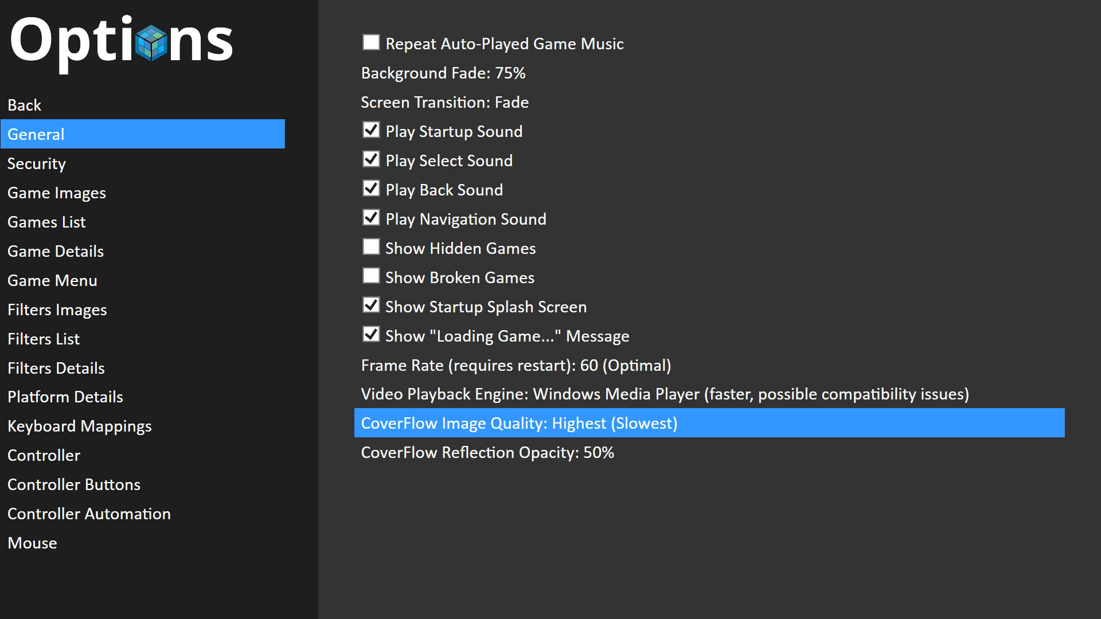
{"action": "key", "text": "Right"}
{"action": "key", "text": "Right"}
{"action": "key", "text": "Right"}
{"action": "key", "text": "Right"}
{"action": "key", "text": "Down"}
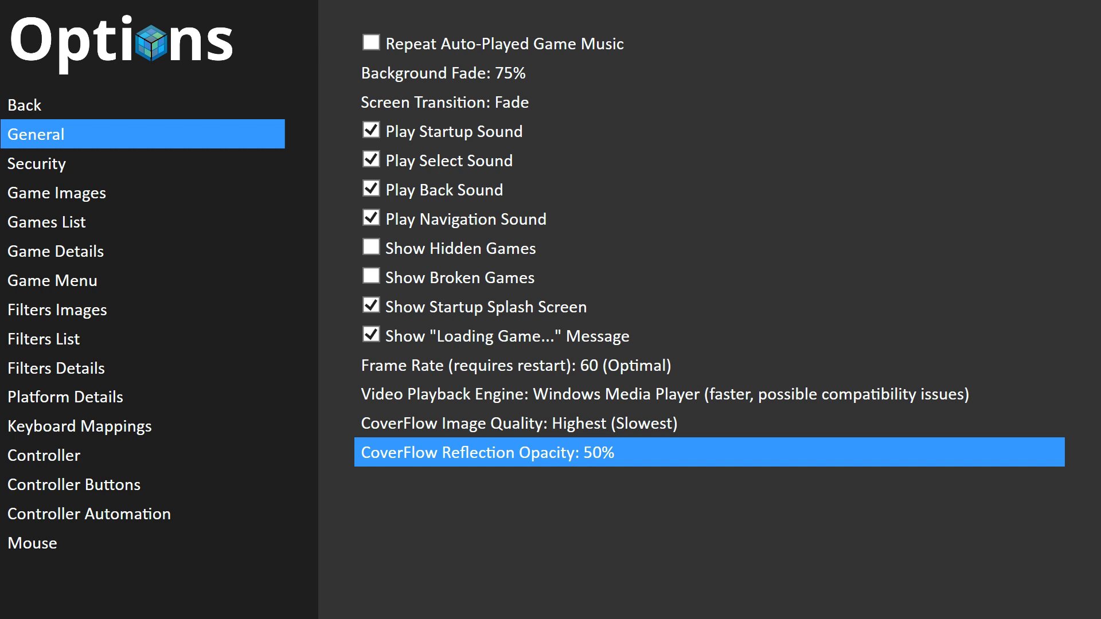
Step: Leave the options and open the Nintendo Entertainment System games list from the platform wheel
{"action": "key", "text": "Escape"}
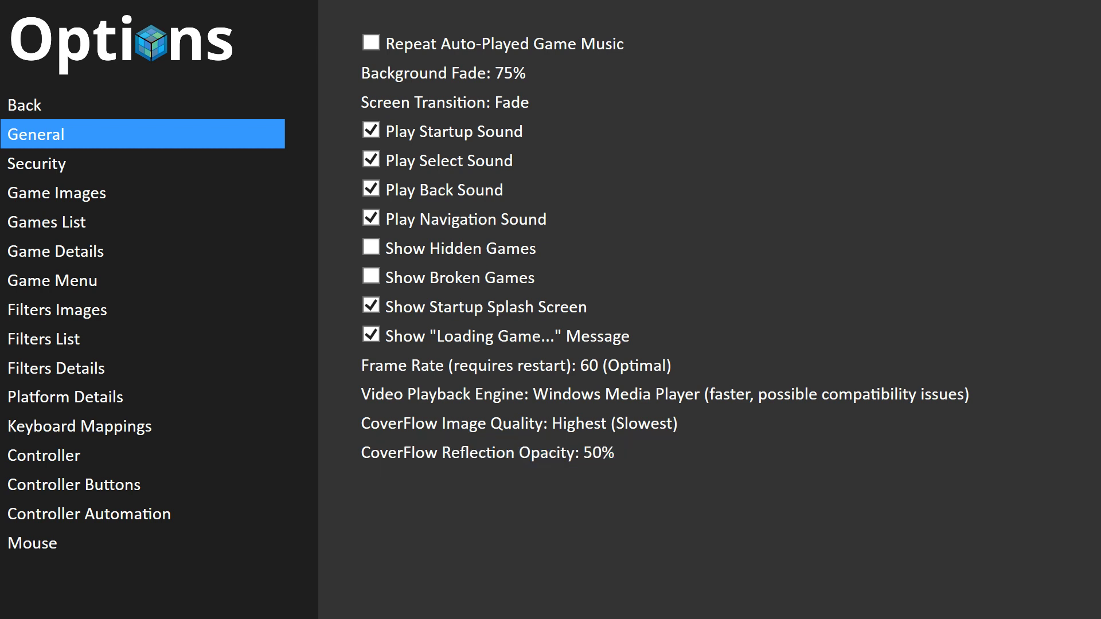
{"action": "key", "text": "Escape"}
{"action": "key", "text": "Escape"}
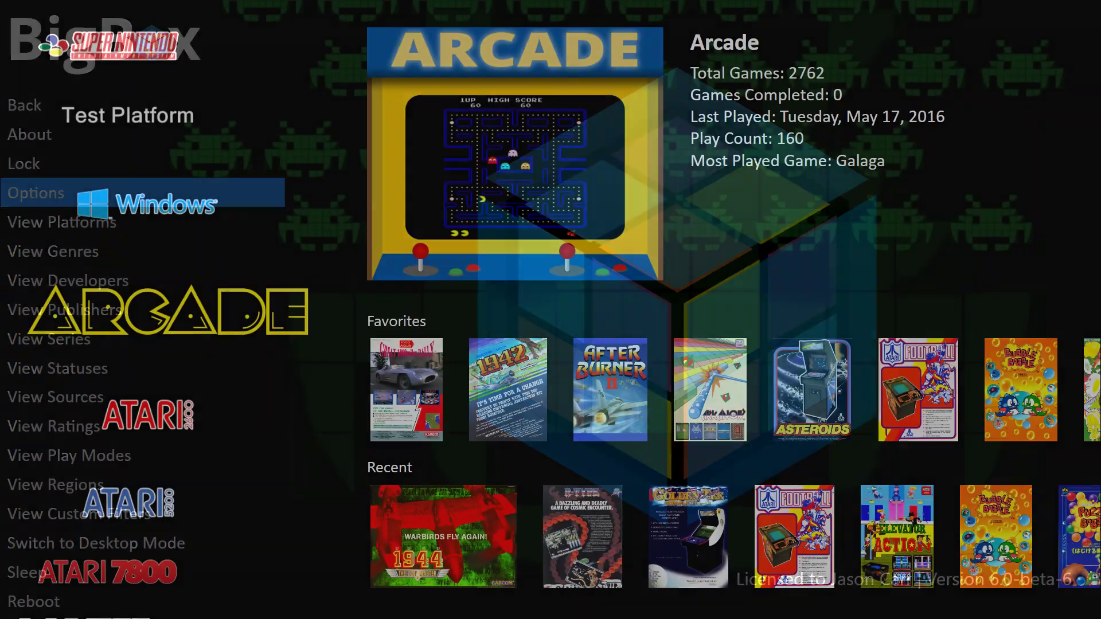
{"action": "key", "text": "Down"}
{"action": "key", "text": "Down"}
{"action": "key", "text": "Down"}
{"action": "key", "text": "Down"}
{"action": "key", "text": "Down"}
{"action": "key", "text": "Down"}
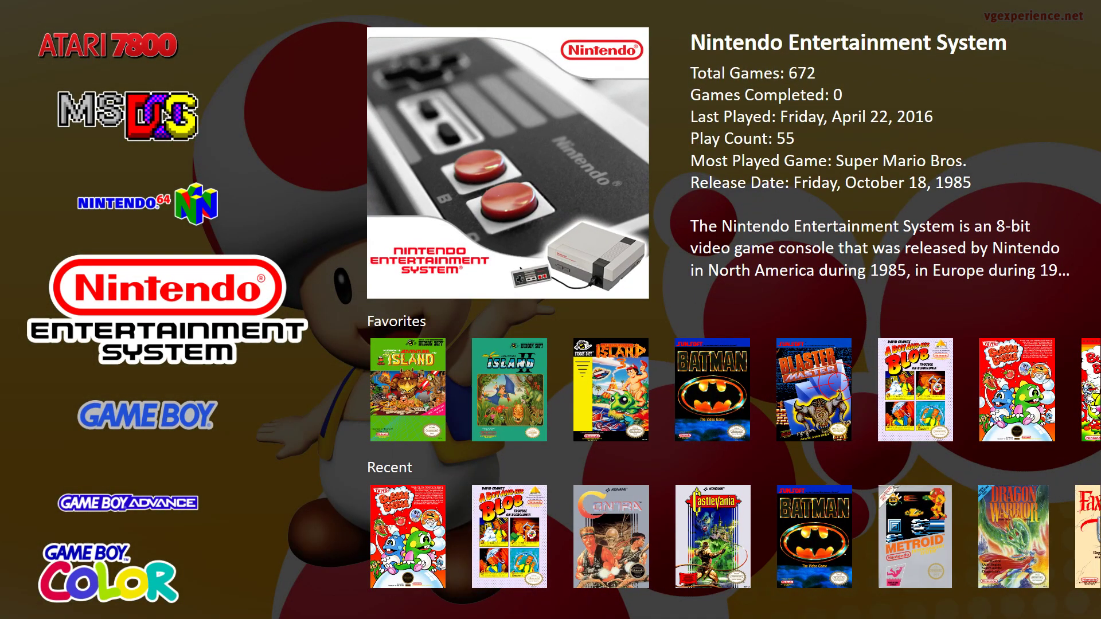
{"action": "key", "text": "Return"}
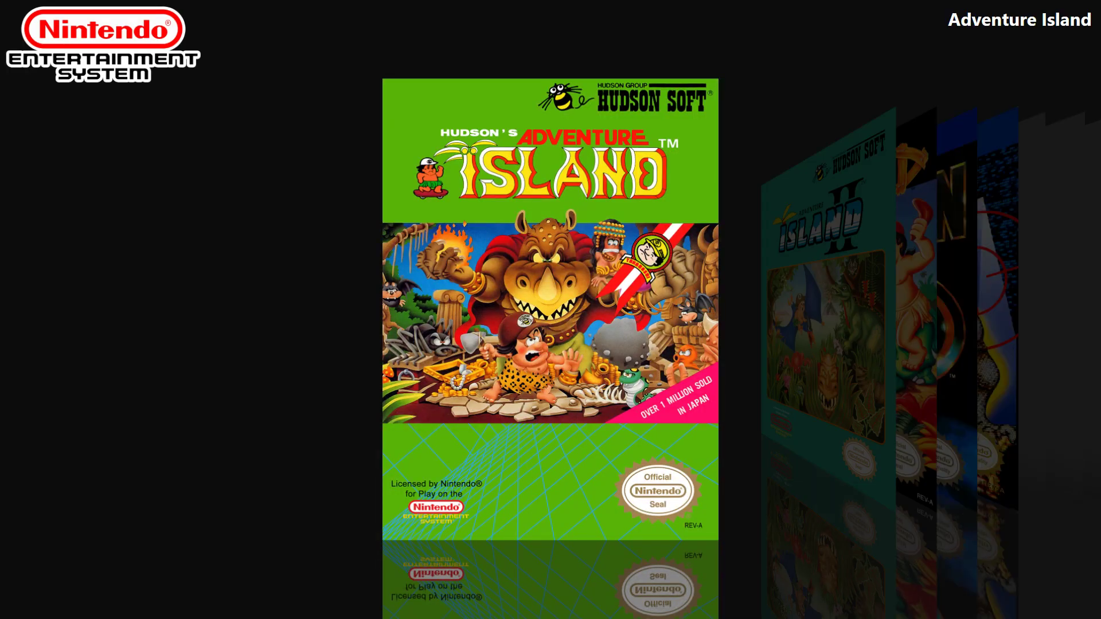
Step: Browse back and forth through the Nintendo Entertainment System game covers in the CoverFlow view
{"action": "key", "text": "Right"}
{"action": "key", "text": "Right"}
{"action": "key", "text": "Right"}
{"action": "key", "text": "Right"}
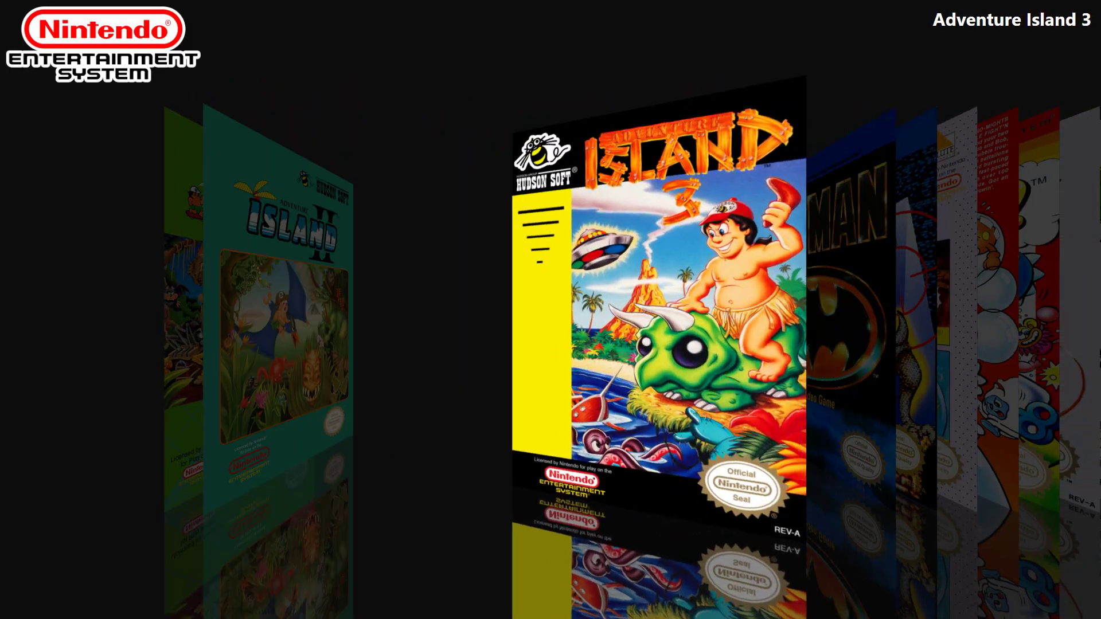
{"action": "key", "text": "Right"}
{"action": "key", "text": "Left"}
{"action": "key", "text": "Left"}
{"action": "key", "text": "Left"}
{"action": "key", "text": "Left"}
{"action": "key", "text": "Left"}
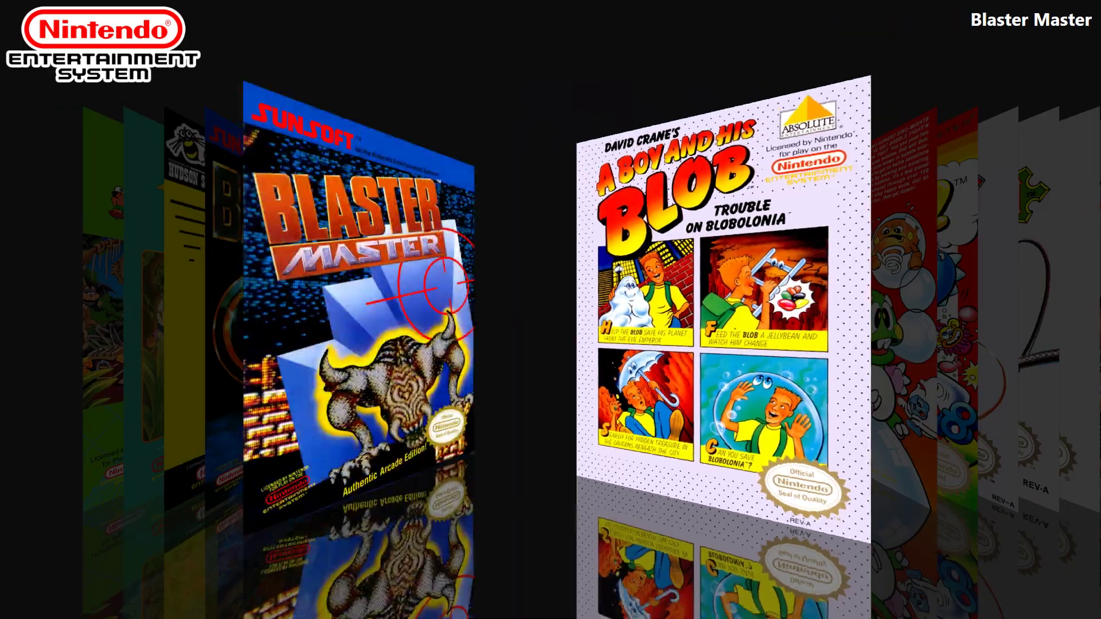
{"action": "key", "text": "Right"}
{"action": "key", "text": "Right"}
{"action": "key", "text": "Right"}
{"action": "key", "text": "Right"}
{"action": "key", "text": "Right"}
{"action": "key", "text": "Right"}
{"action": "key", "text": "Right"}
{"action": "key", "text": "Right"}
{"action": "key", "text": "Right"}
{"action": "key", "text": "Right"}
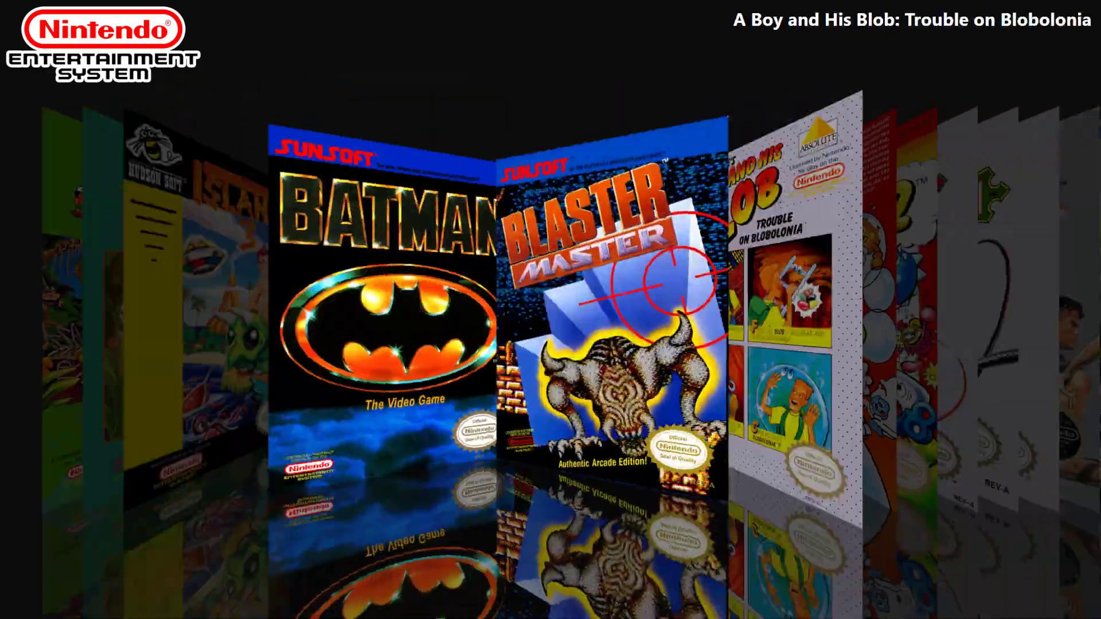
{"action": "key", "text": "Right"}
{"action": "key", "text": "Right"}
{"action": "key", "text": "Right"}
{"action": "key", "text": "Right"}
{"action": "key", "text": "Right"}
{"action": "key", "text": "Right"}
{"action": "key", "text": "Right"}
{"action": "key", "text": "Right"}
{"action": "key", "text": "Right"}
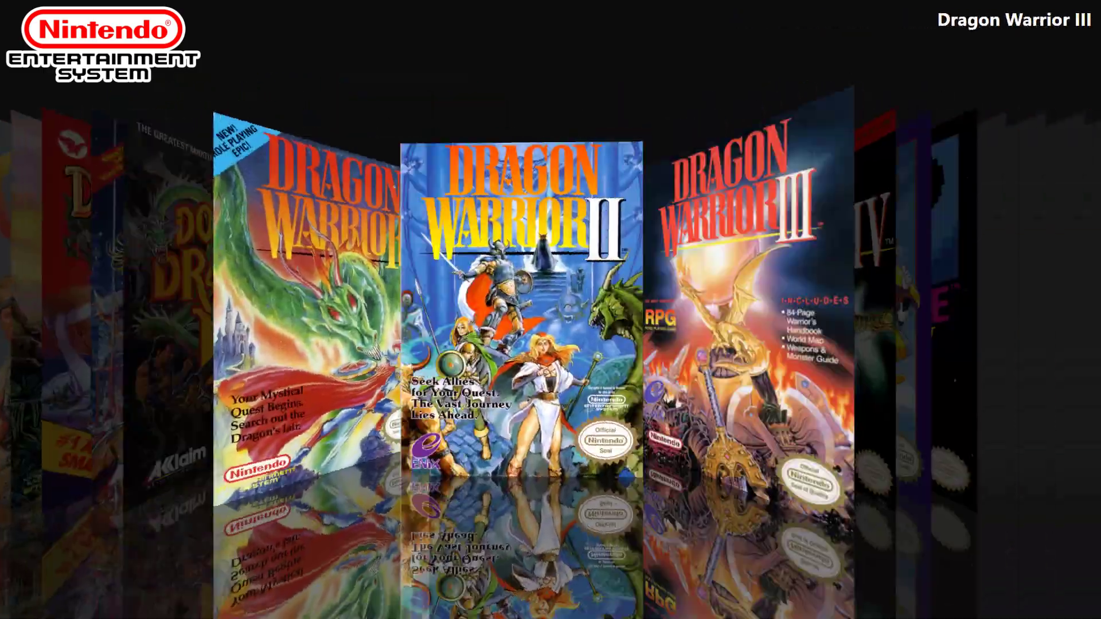
{"action": "key", "text": "Right"}
{"action": "key", "text": "Right"}
{"action": "key", "text": "Left"}
{"action": "key", "text": "Left"}
{"action": "key", "text": "Left"}
{"action": "key", "text": "Left"}
{"action": "key", "text": "Left"}
{"action": "key", "text": "Left"}
{"action": "key", "text": "Left"}
{"action": "key", "text": "Left"}
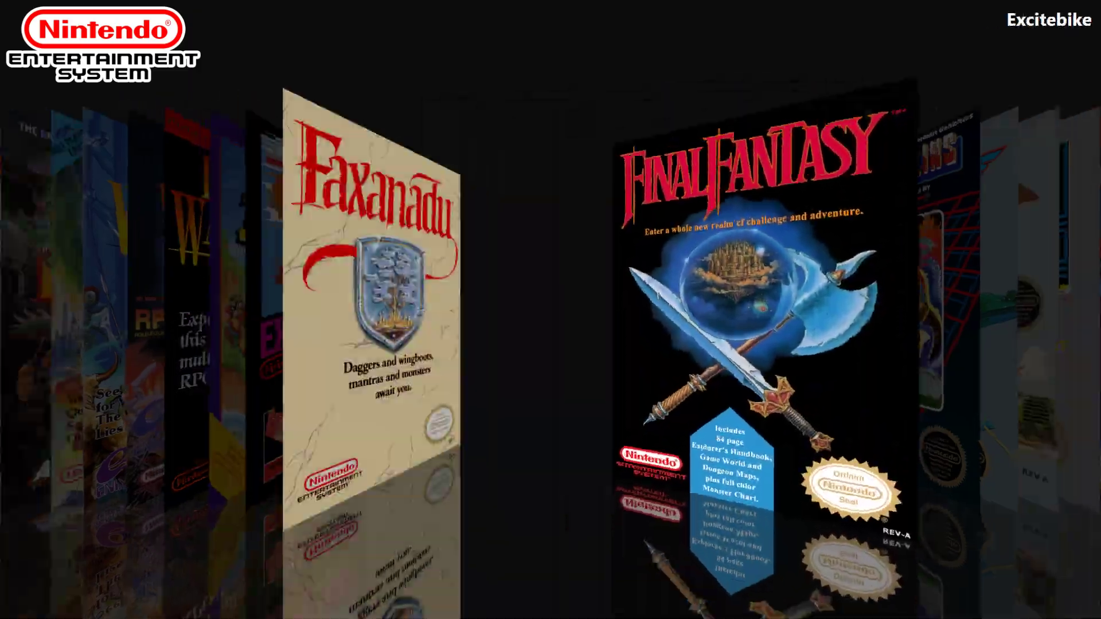
Step: Flip back and forth through the Nintendo Entertainment System covers and go back to Adventure Island at the start of the list
{"action": "key", "text": "Left"}
{"action": "key", "text": "Left"}
{"action": "key", "text": "Left"}
{"action": "key", "text": "Left"}
{"action": "key", "text": "Left"}
{"action": "key", "text": "Left"}
{"action": "key", "text": "Left"}
{"action": "key", "text": "Left"}
{"action": "key", "text": "Left"}
{"action": "key", "text": "Left"}
{"action": "key", "text": "Left"}
{"action": "key", "text": "Left"}
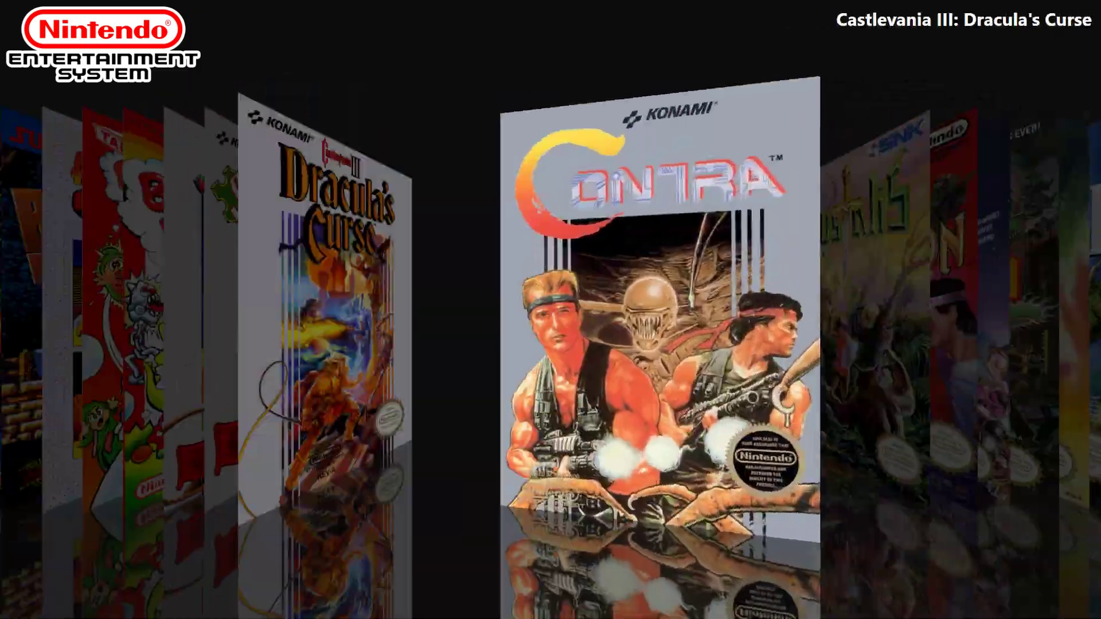
{"action": "key", "text": "Right"}
{"action": "key", "text": "Right"}
{"action": "key", "text": "Right"}
{"action": "key", "text": "Right"}
{"action": "key", "text": "Right"}
{"action": "key", "text": "Right"}
{"action": "key", "text": "Right"}
{"action": "key", "text": "Right"}
{"action": "key", "text": "Right"}
{"action": "key", "text": "Right"}
{"action": "key", "text": "Right"}
{"action": "key", "text": "Right"}
{"action": "key", "text": "Right"}
{"action": "key", "text": "Right"}
{"action": "key", "text": "Right"}
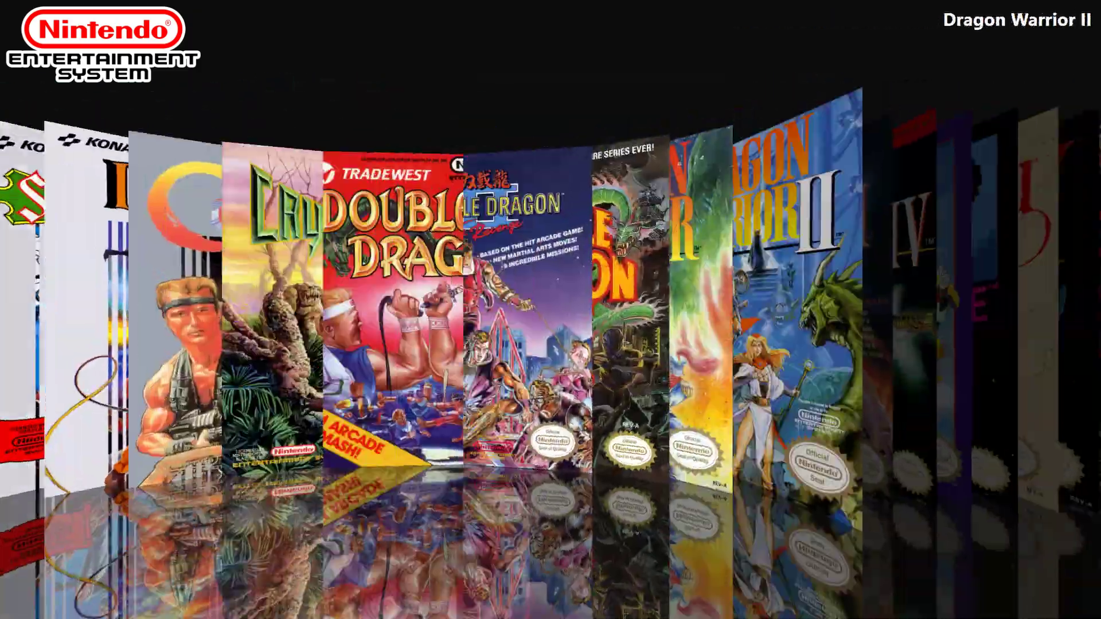
{"action": "key", "text": "Left"}
{"action": "key", "text": "Left"}
{"action": "key", "text": "Left"}
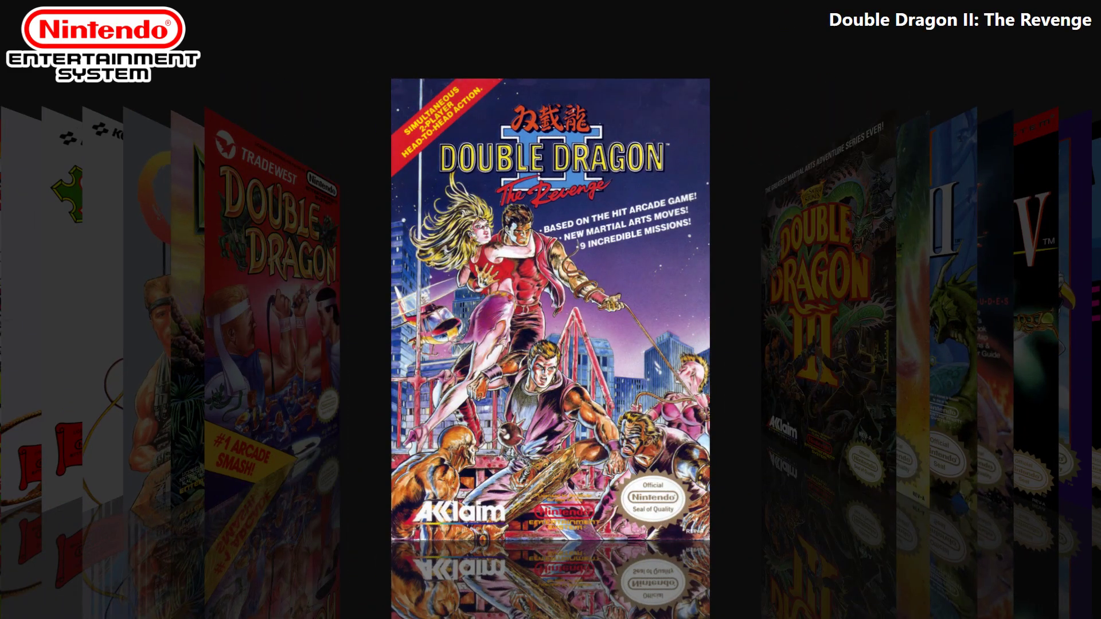
{"action": "key", "text": "Left"}
{"action": "key", "text": "Left"}
{"action": "key", "text": "Left"}
{"action": "key", "text": "Left"}
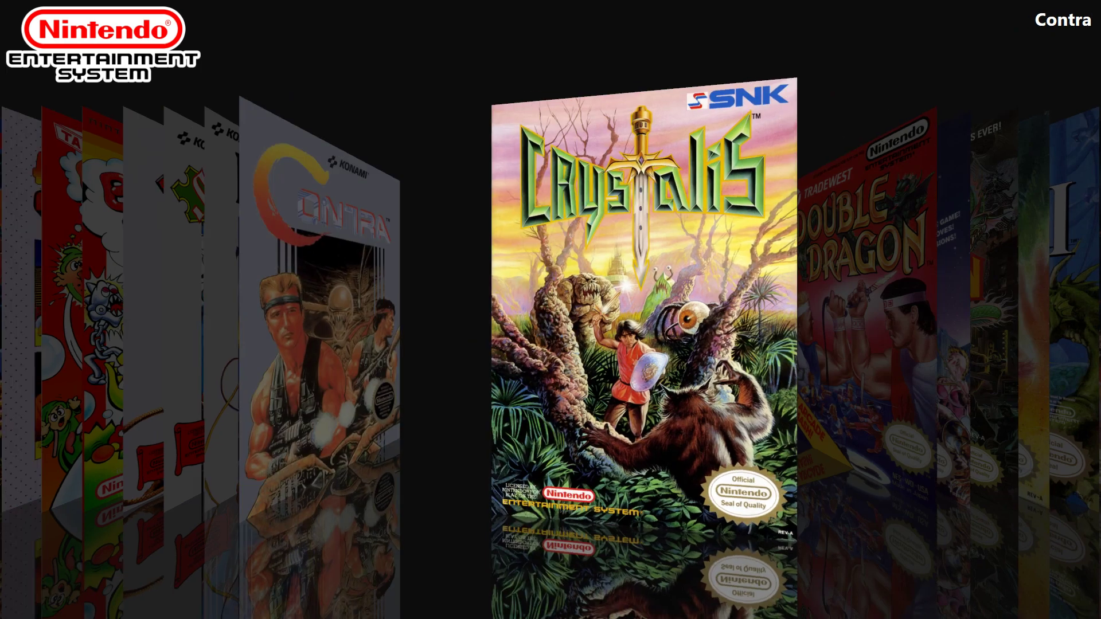
{"action": "key", "text": "Left"}
{"action": "key", "text": "Left"}
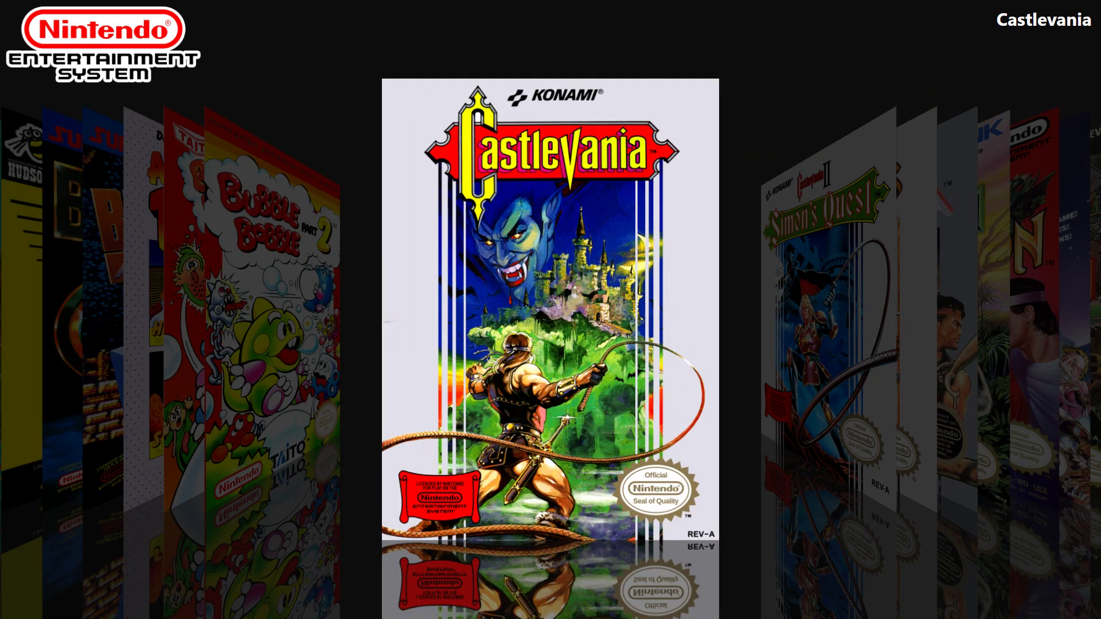
{"action": "key", "text": "Left"}
{"action": "key", "text": "Left"}
{"action": "key", "text": "Left"}
{"action": "key", "text": "Left"}
{"action": "key", "text": "Left"}
{"action": "key", "text": "Left"}
{"action": "key", "text": "Left"}
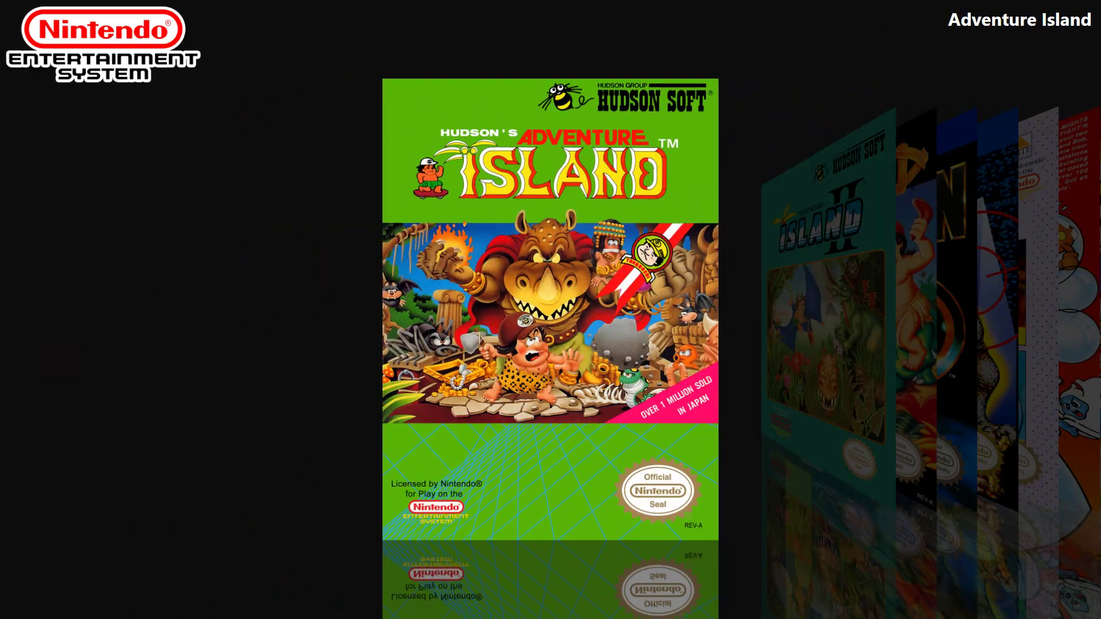
{"action": "key", "text": "Right"}
Step: Return to the platform wheel and open the Sega Genesis games list
{"action": "key", "text": "Escape"}
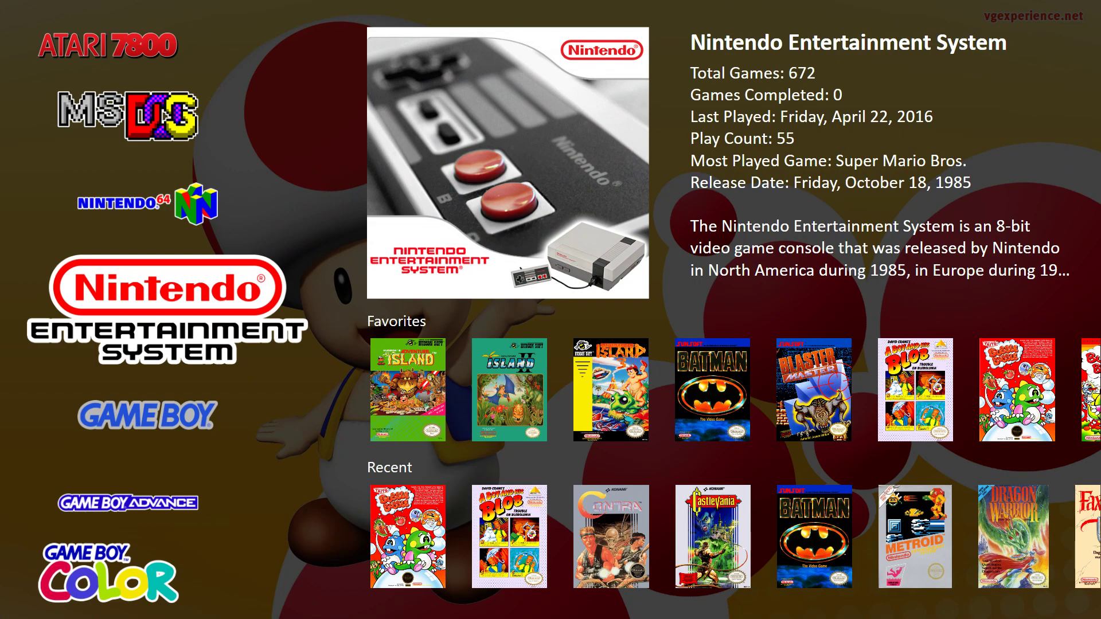
{"action": "key", "text": "Down"}
{"action": "key", "text": "Down"}
{"action": "key", "text": "Down"}
{"action": "key", "text": "Down"}
{"action": "key", "text": "Down"}
{"action": "key", "text": "Down"}
{"action": "key", "text": "Down"}
{"action": "key", "text": "Down"}
{"action": "key", "text": "Down"}
{"action": "key", "text": "Up"}
{"action": "key", "text": "Return"}
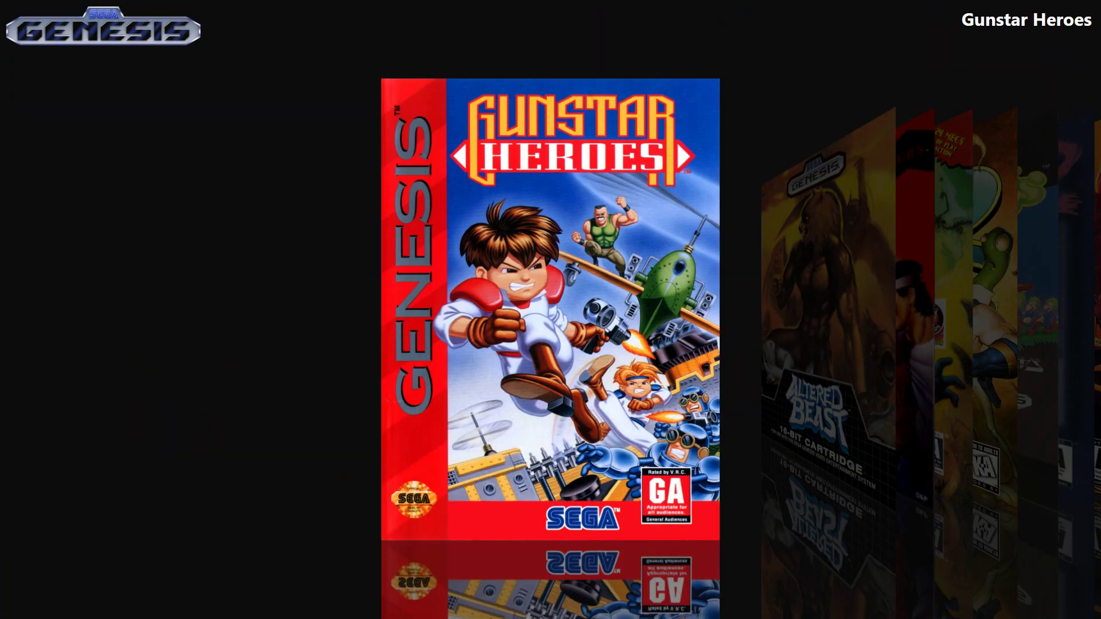
Step: Switch the Sega Genesis games to the horizontal box art view with game details and browse through the titles
{"action": "key", "text": "v"}
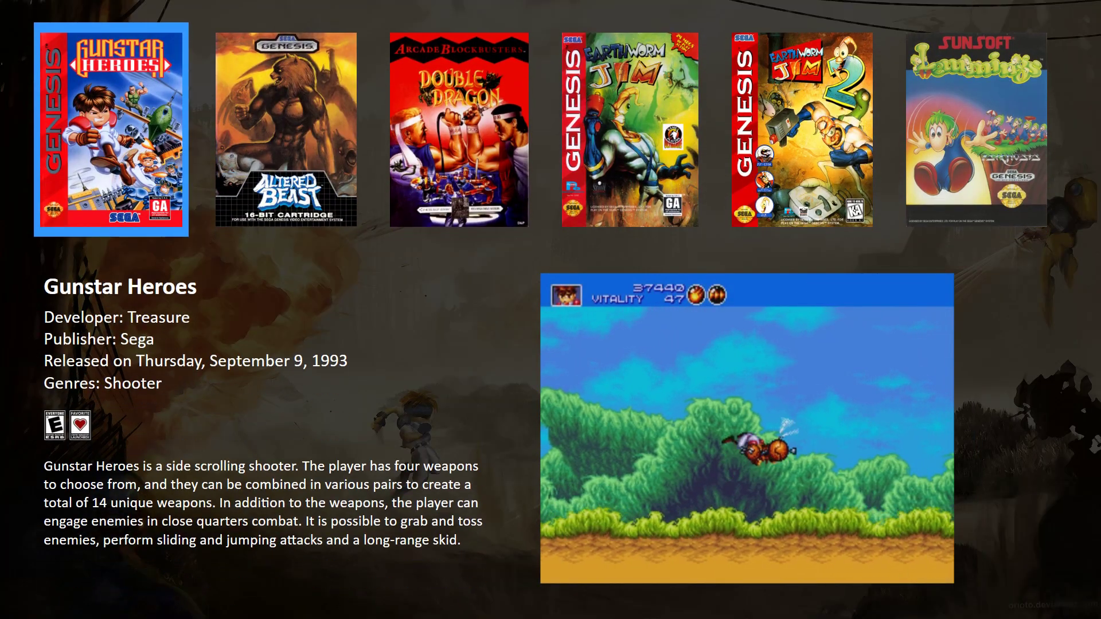
{"action": "key", "text": "Right"}
{"action": "key", "text": "Right"}
{"action": "key", "text": "Right"}
{"action": "key", "text": "Right"}
{"action": "key", "text": "Right"}
{"action": "key", "text": "Right"}
{"action": "key", "text": "Right"}
{"action": "key", "text": "Right"}
{"action": "key", "text": "Right"}
{"action": "key", "text": "Right"}
{"action": "key", "text": "Right"}
{"action": "key", "text": "Right"}
{"action": "key", "text": "Right"}
{"action": "key", "text": "Right"}
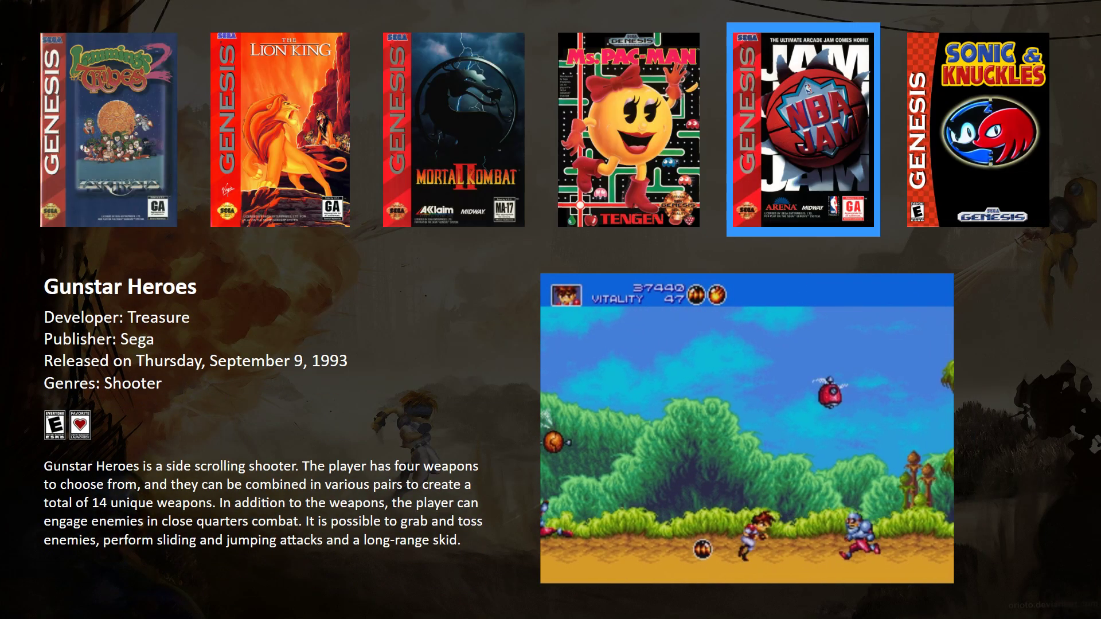
{"action": "key", "text": "Right"}
{"action": "key", "text": "Right"}
{"action": "key", "text": "Right"}
{"action": "key", "text": "Right"}
{"action": "key", "text": "Right"}
{"action": "key", "text": "Right"}
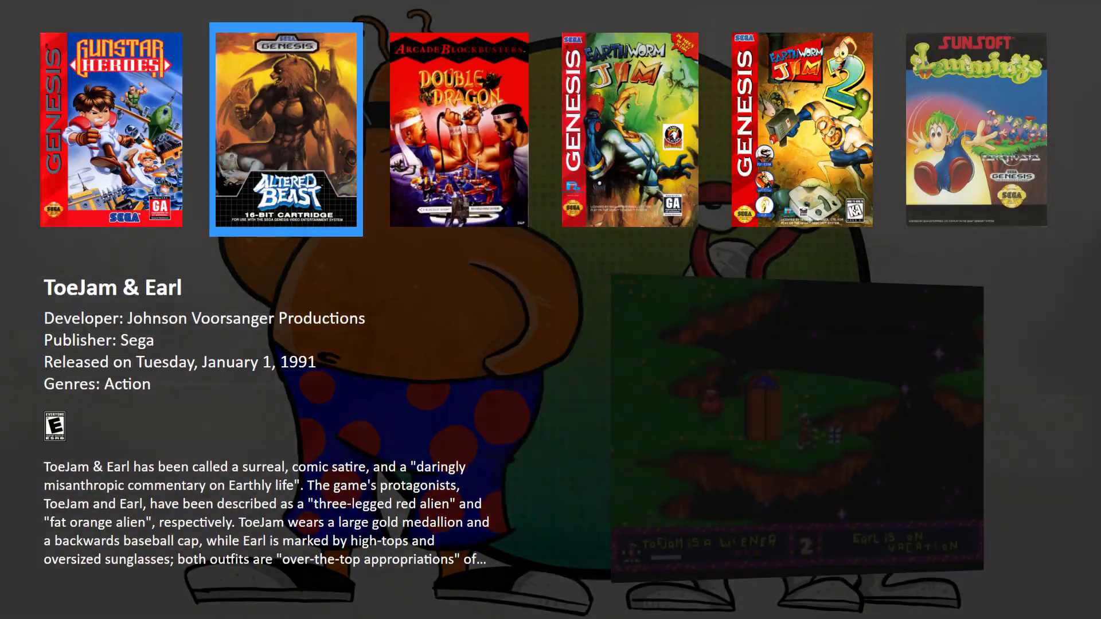
{"action": "key", "text": "Right"}
{"action": "key", "text": "Right"}
{"action": "key", "text": "Right"}
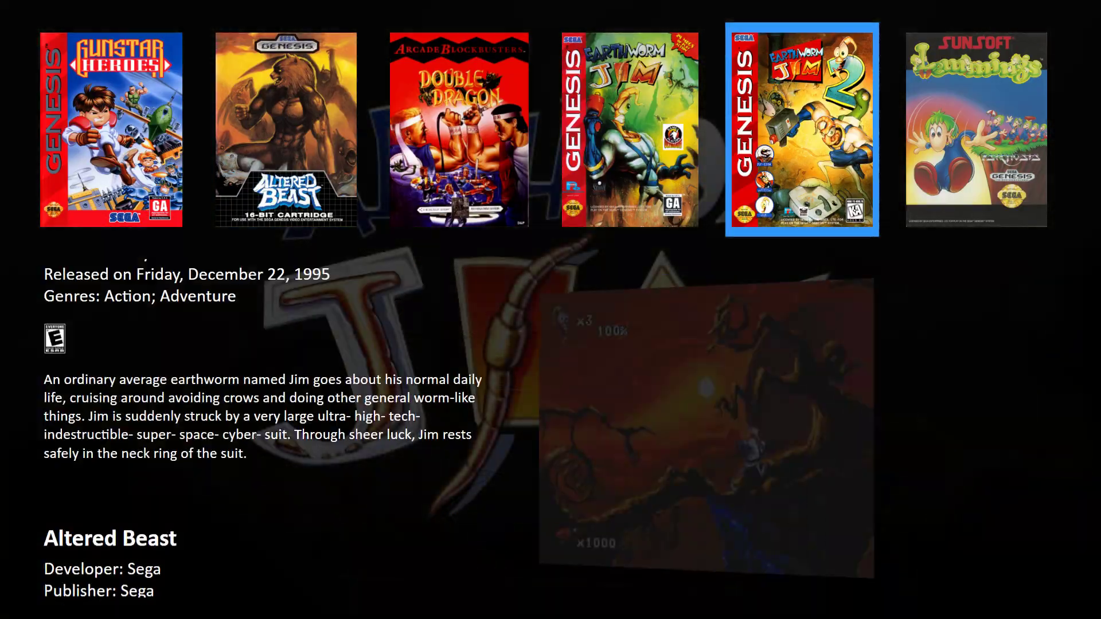
Step: Use the alphabet index to jump back and forth through the Sega Genesis games by letter, ending on T, and close the index
{"action": "key", "text": "Up"}
{"action": "key", "text": "Right"}
{"action": "key", "text": "Right"}
{"action": "key", "text": "Right"}
{"action": "key", "text": "Right"}
{"action": "key", "text": "Right"}
{"action": "key", "text": "Right"}
{"action": "key", "text": "Right"}
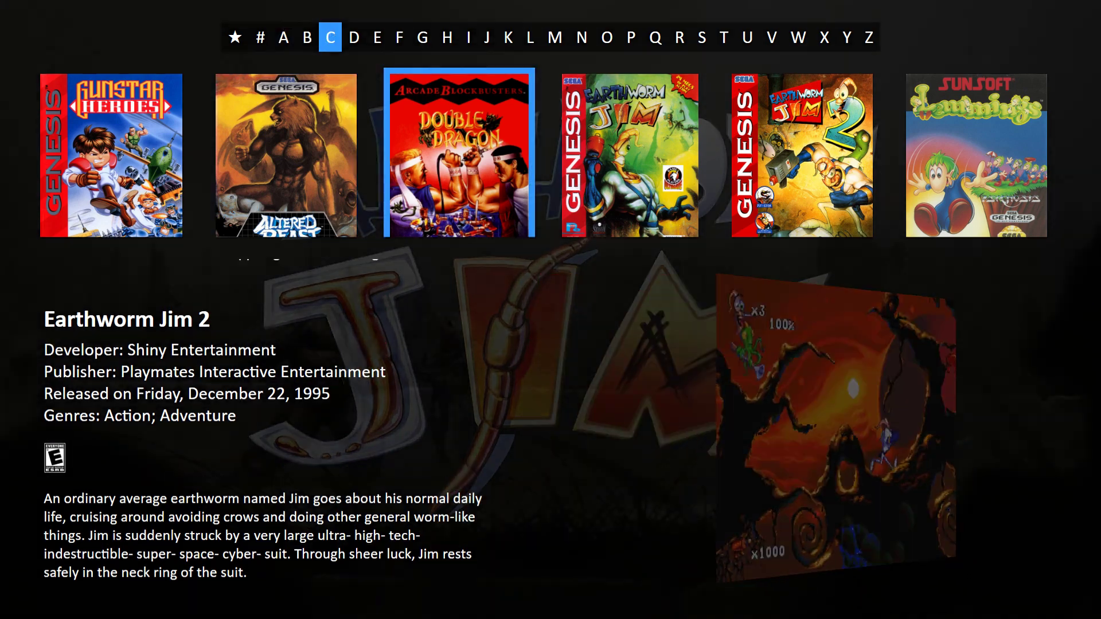
{"action": "key", "text": "Right"}
{"action": "key", "text": "Right"}
{"action": "key", "text": "Right"}
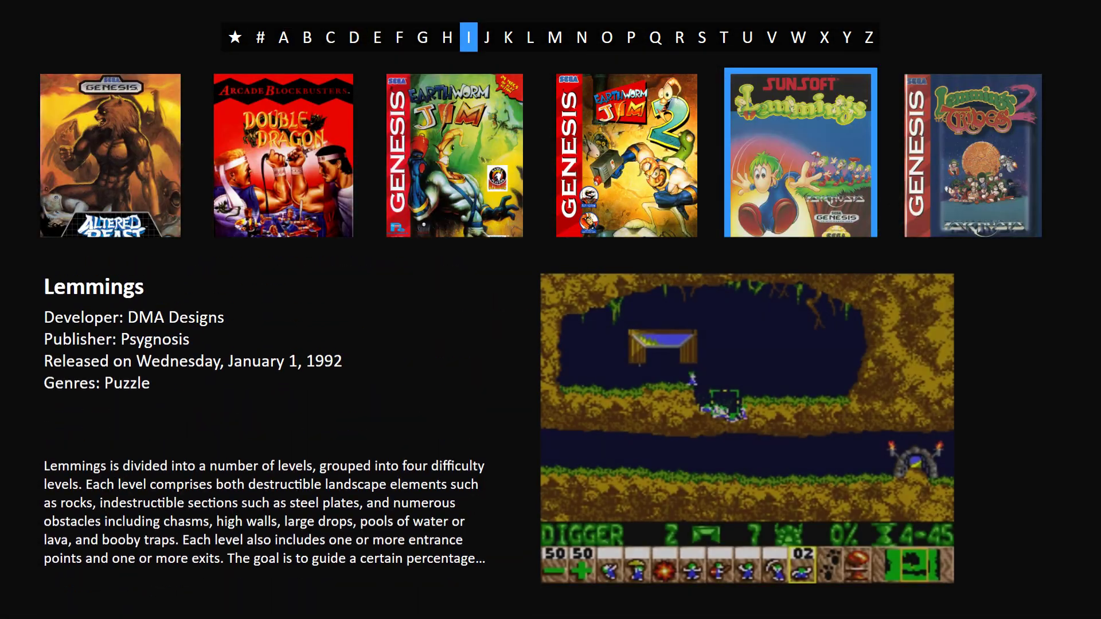
{"action": "key", "text": "Left"}
{"action": "key", "text": "Left"}
{"action": "key", "text": "Left"}
{"action": "key", "text": "Left"}
{"action": "key", "text": "Right"}
{"action": "key", "text": "Right"}
{"action": "key", "text": "Right"}
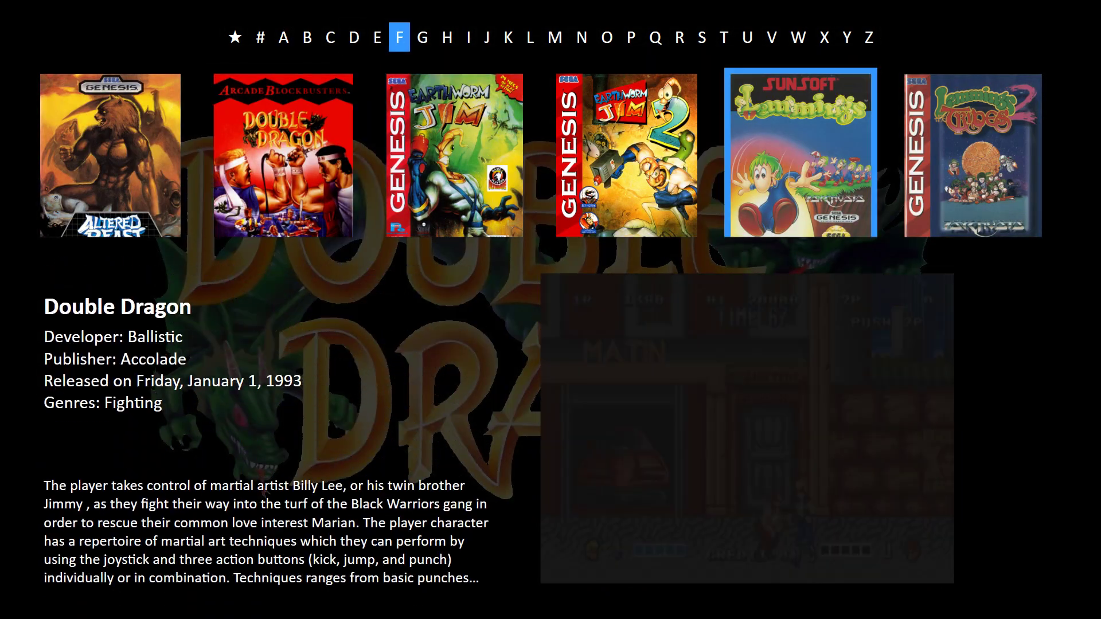
{"action": "key", "text": "Right"}
{"action": "key", "text": "Right"}
{"action": "key", "text": "Right"}
{"action": "key", "text": "Right"}
{"action": "key", "text": "Right"}
{"action": "key", "text": "Right"}
{"action": "key", "text": "Right"}
{"action": "key", "text": "Right"}
{"action": "key", "text": "Right"}
{"action": "key", "text": "Right"}
{"action": "key", "text": "Right"}
{"action": "key", "text": "Right"}
{"action": "key", "text": "Right"}
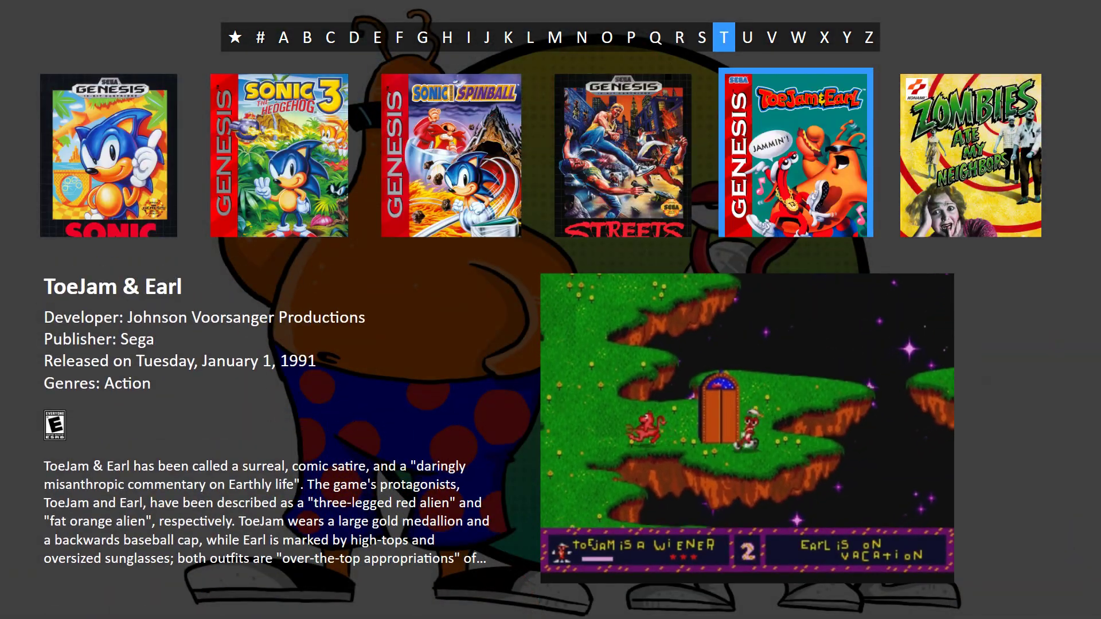
{"action": "key", "text": "Down"}
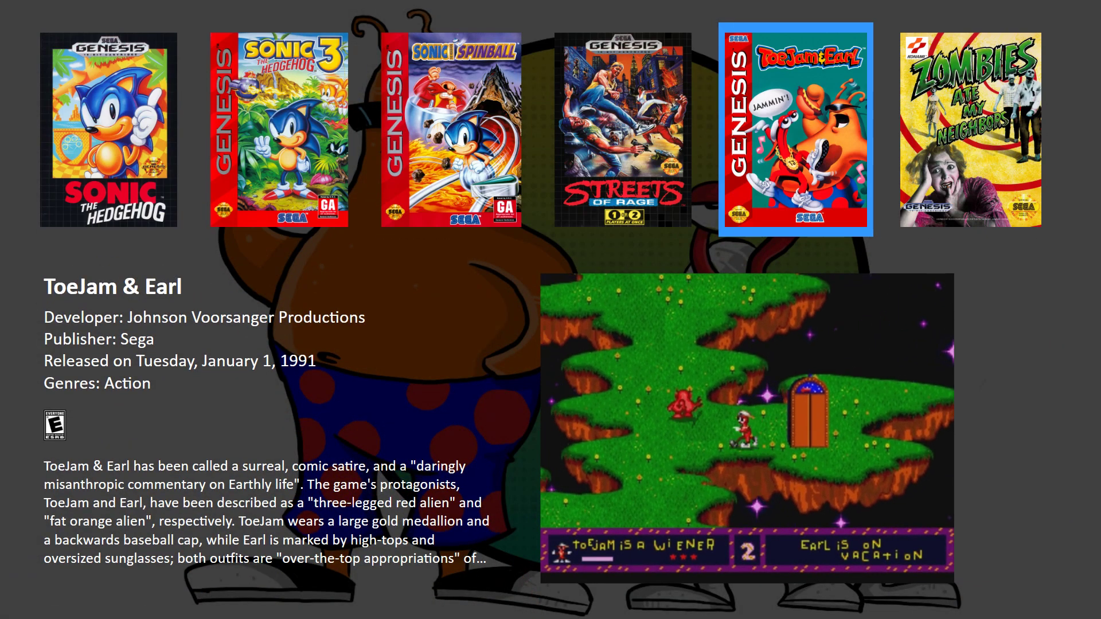
Step: Go back to the platform wheel and open the Sega Dreamcast games list
{"action": "key", "text": "Escape"}
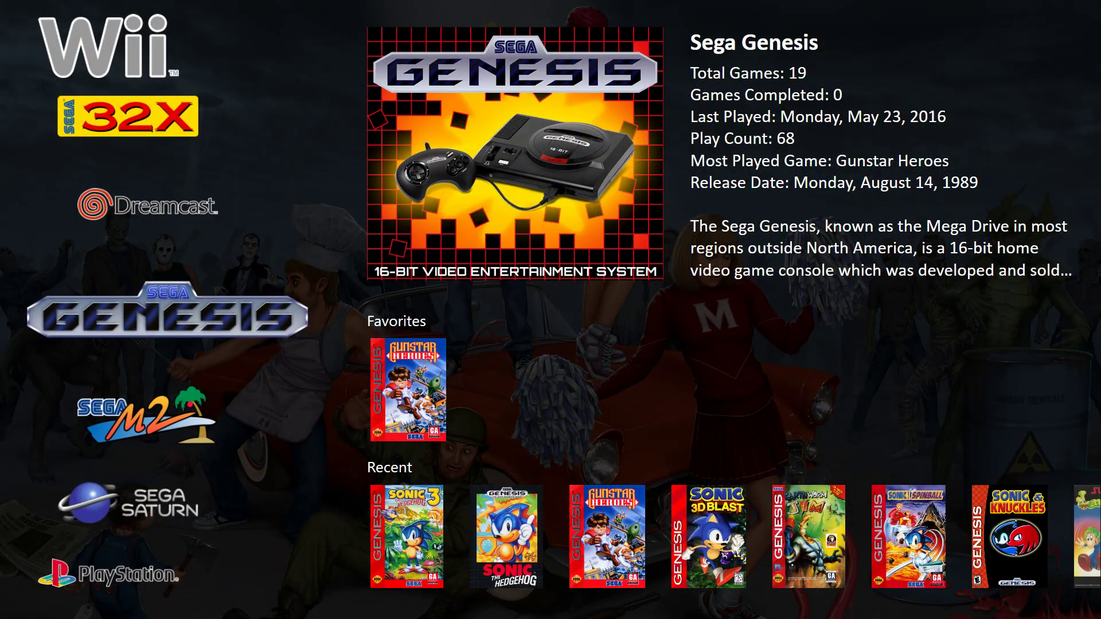
{"action": "key", "text": "Down"}
{"action": "key", "text": "Down"}
{"action": "key", "text": "Down"}
{"action": "key", "text": "Up"}
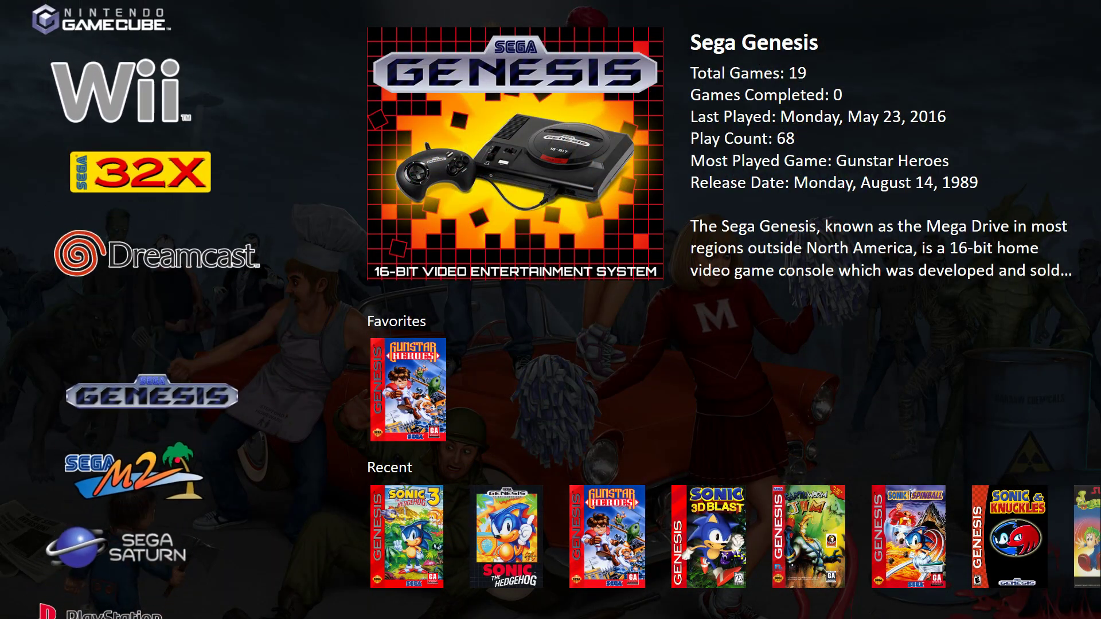
{"action": "key", "text": "Return"}
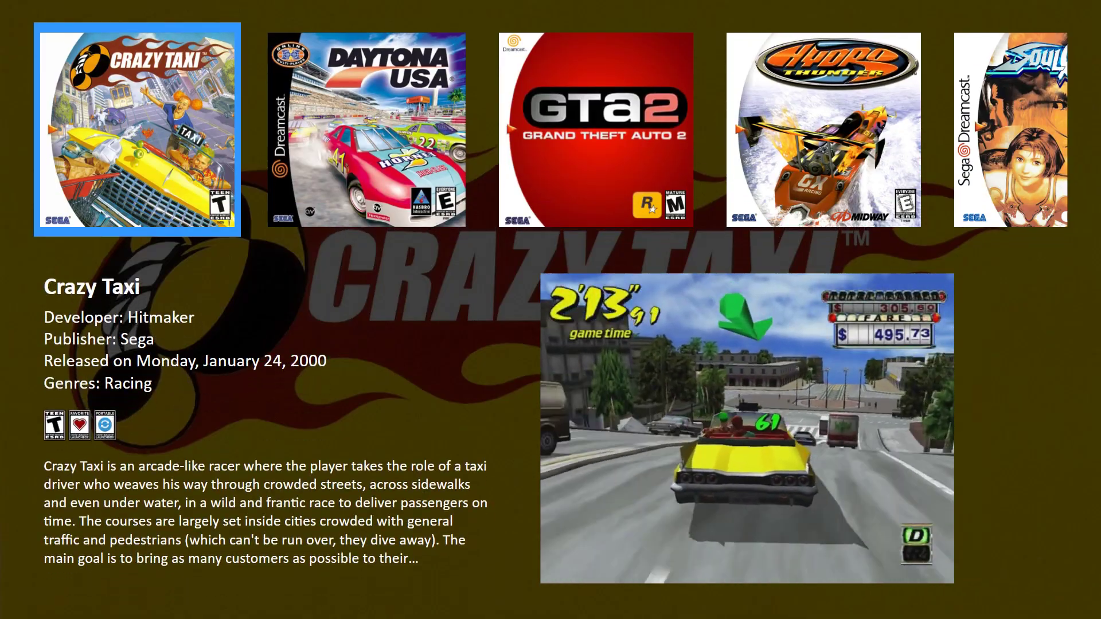
Step: Cycle the Dreamcast games view through the text list to CoverFlow and browse the covers to Hydro Thunder
{"action": "key", "text": "v"}
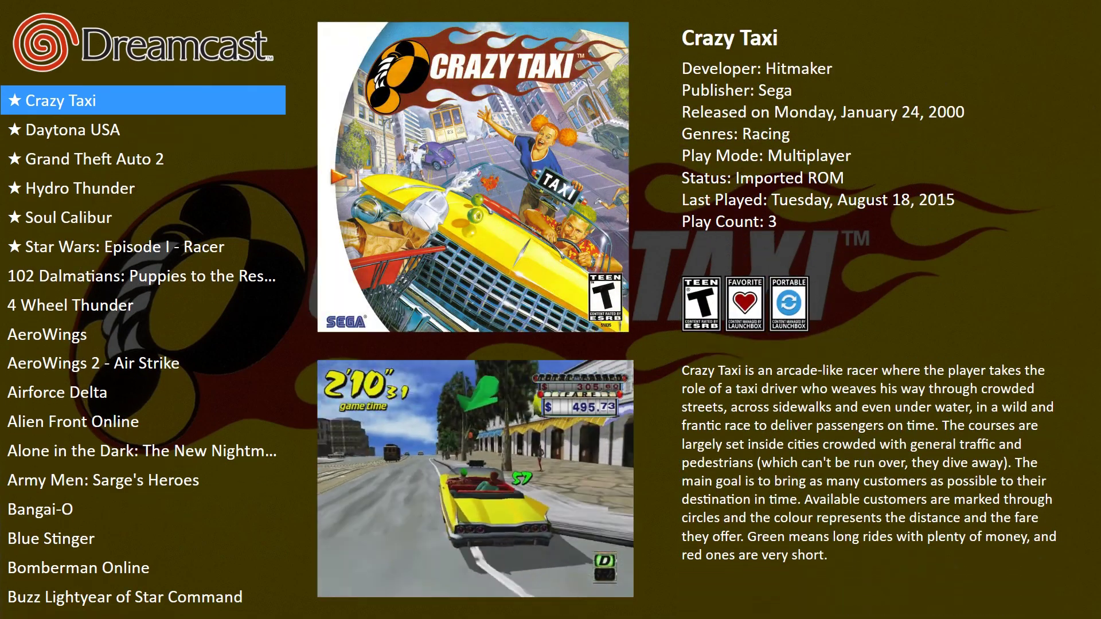
{"action": "key", "text": "v"}
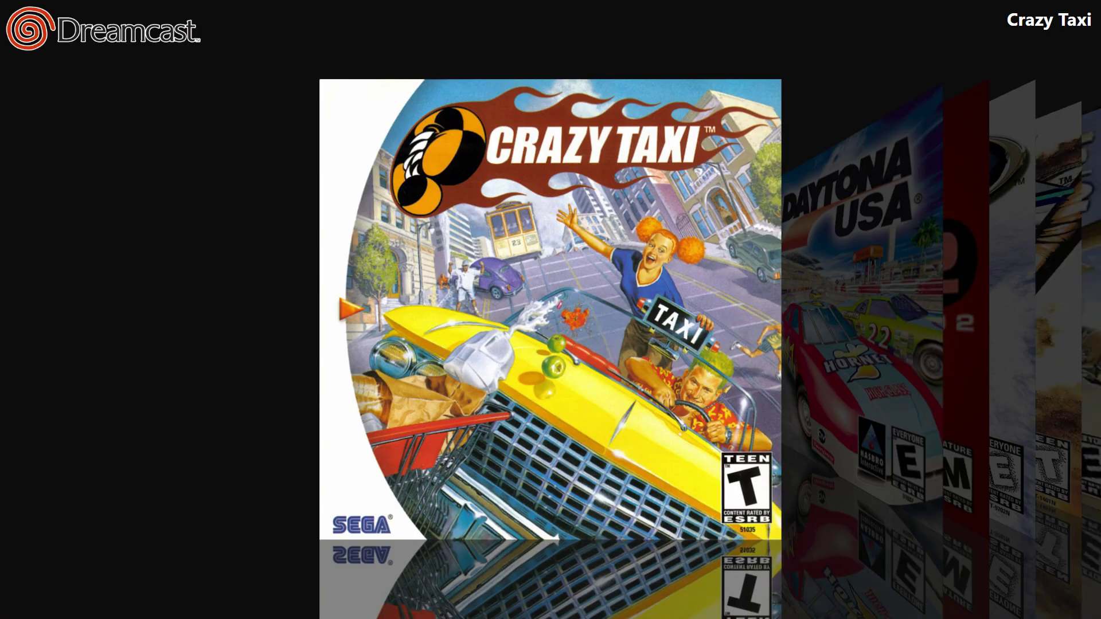
{"action": "key", "text": "Right"}
{"action": "key", "text": "Right"}
{"action": "key", "text": "Right"}
{"action": "key", "text": "Right"}
{"action": "key", "text": "Right"}
{"action": "key", "text": "Left"}
{"action": "key", "text": "Left"}
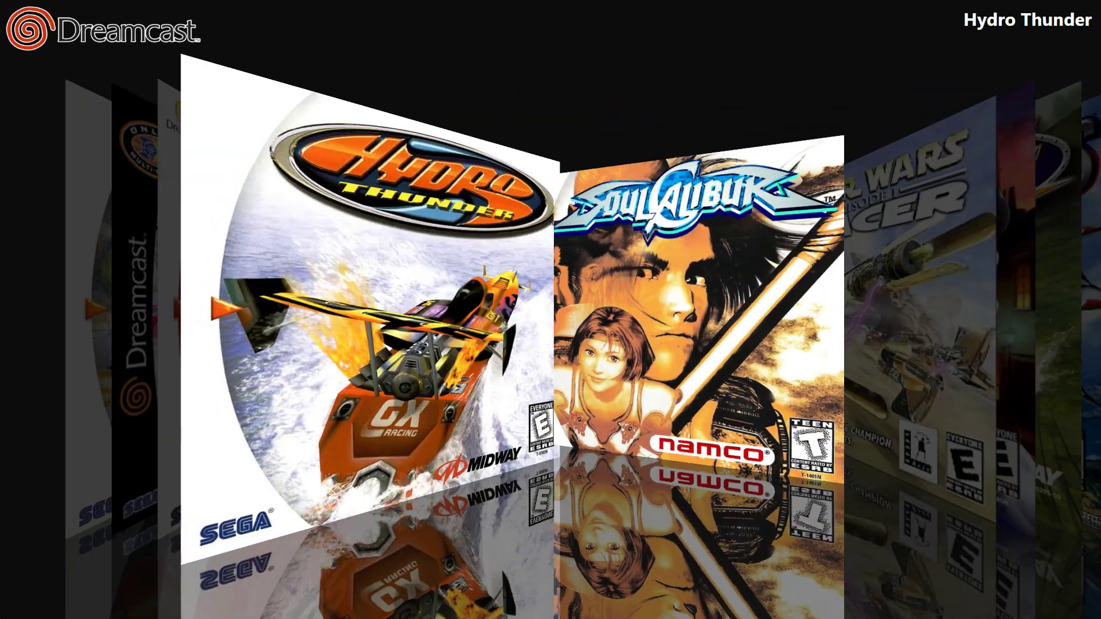
Step: Bring up the alphabet index in the Dreamcast CoverFlow view and jump between letters up to E
{"action": "key", "text": "Down"}
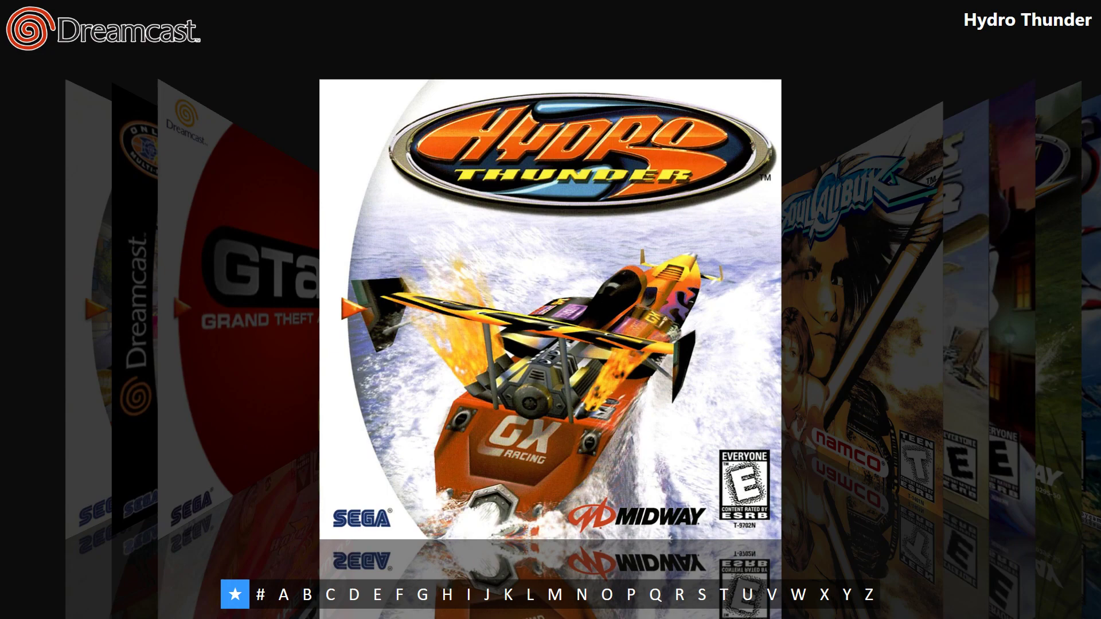
{"action": "key", "text": "Right"}
{"action": "key", "text": "Right"}
{"action": "key", "text": "Right"}
{"action": "key", "text": "Right"}
{"action": "key", "text": "Right"}
{"action": "key", "text": "Right"}
{"action": "key", "text": "Right"}
{"action": "key", "text": "Left"}
{"action": "key", "text": "Left"}
{"action": "key", "text": "Left"}
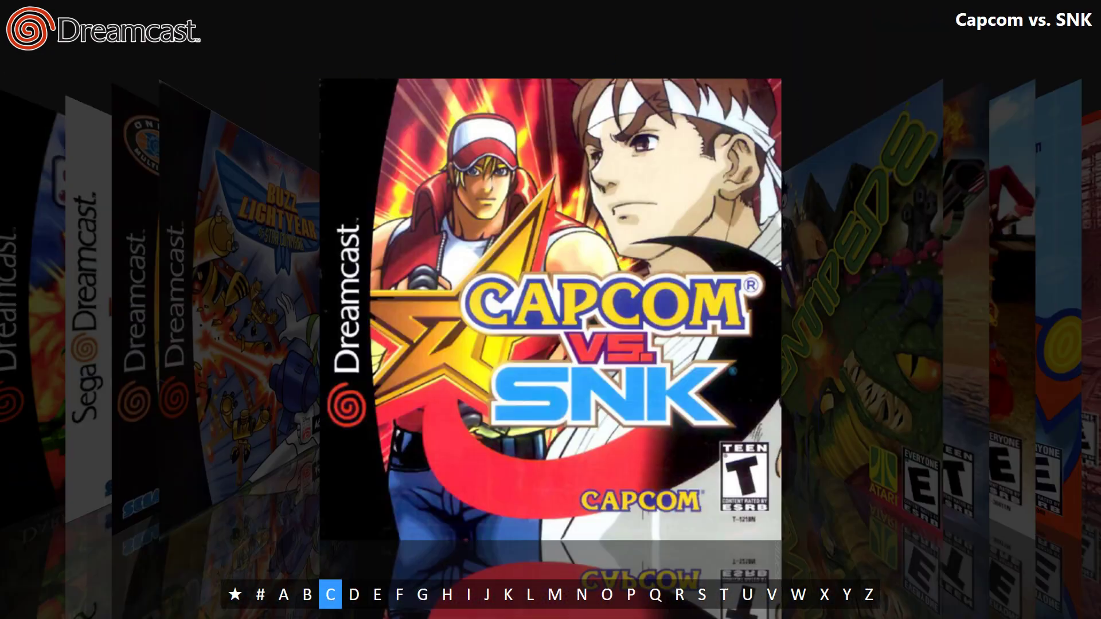
{"action": "key", "text": "Right"}
{"action": "key", "text": "Right"}
{"action": "key", "text": "Right"}
{"action": "key", "text": "Left"}
{"action": "key", "text": "Left"}
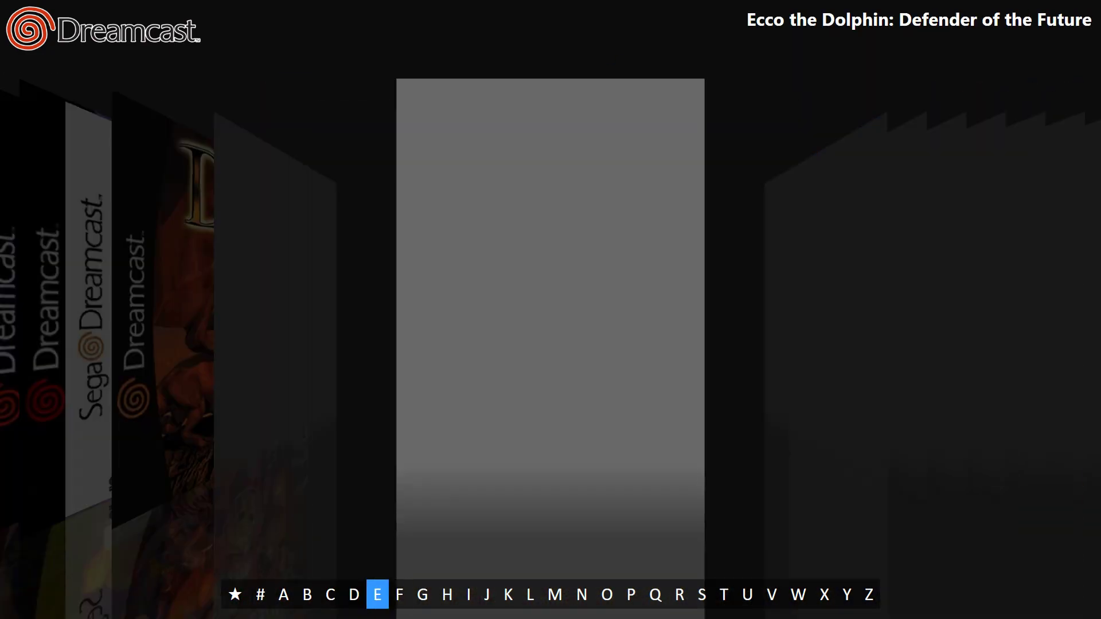
Step: Move back through the Dreamcast covers past Bangai-O to Crazy Taxi at the start of the list
{"action": "key", "text": "Left"}
{"action": "key", "text": "Left"}
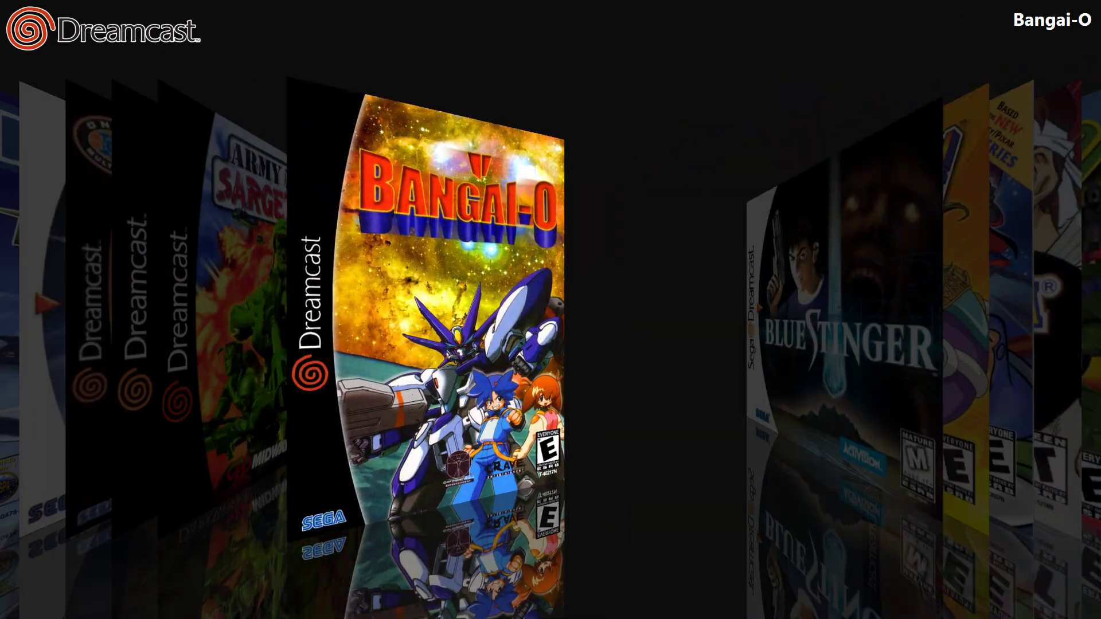
{"action": "key", "text": "Left"}
{"action": "key", "text": "Left"}
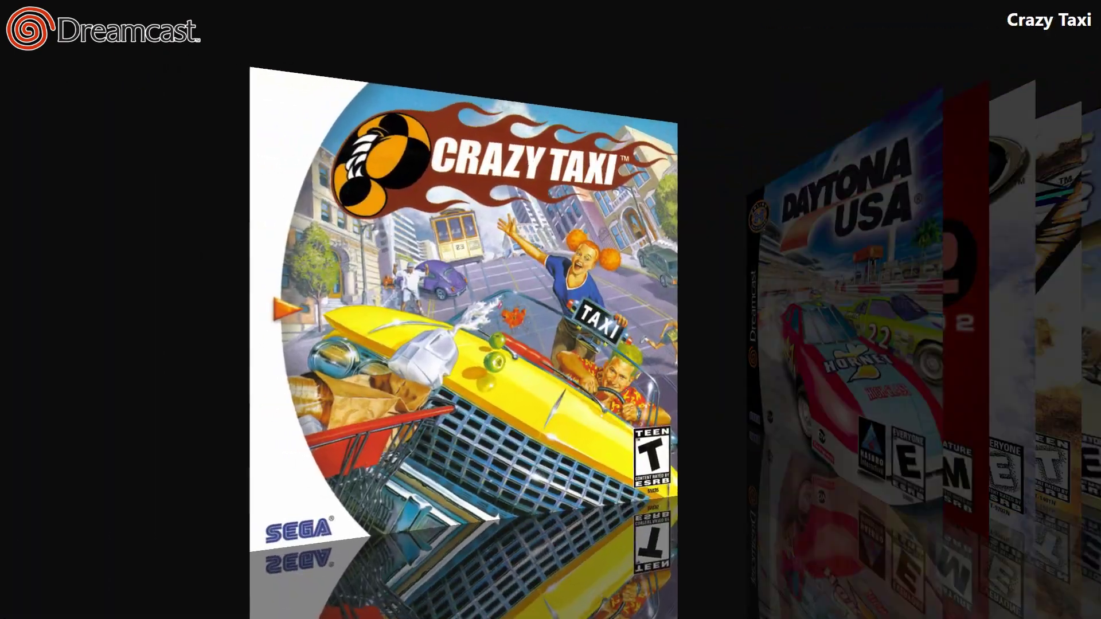
Step: Leave the Dreamcast games to browse the platform wheel, and switch the platforms view from the text list to the clear logo wheel
{"action": "key", "text": "Escape"}
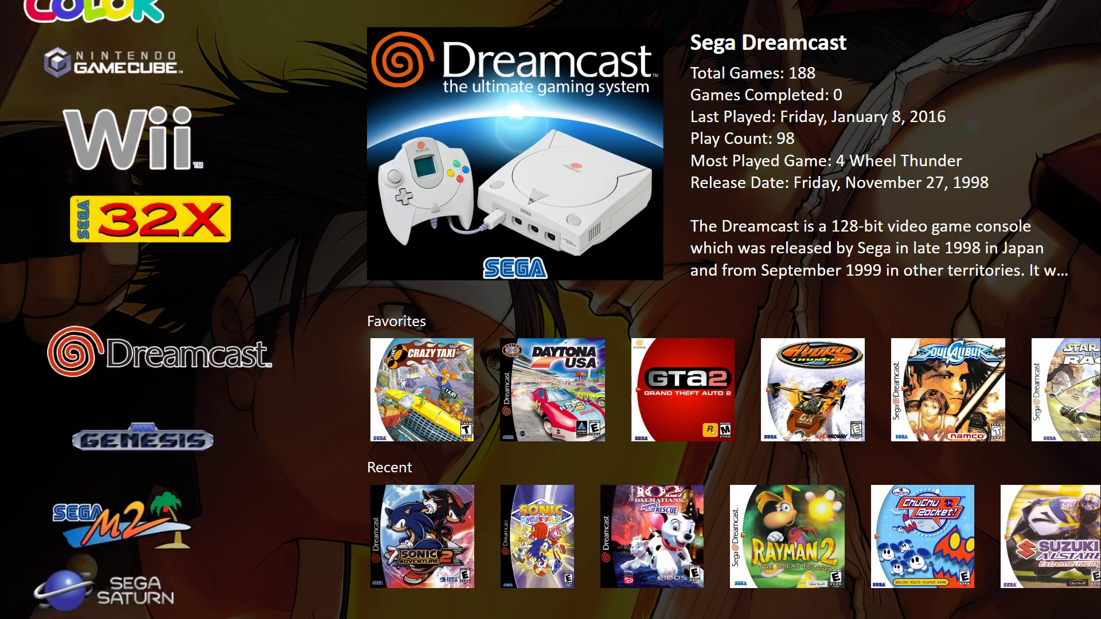
{"action": "key", "text": "Up"}
{"action": "key", "text": "Up"}
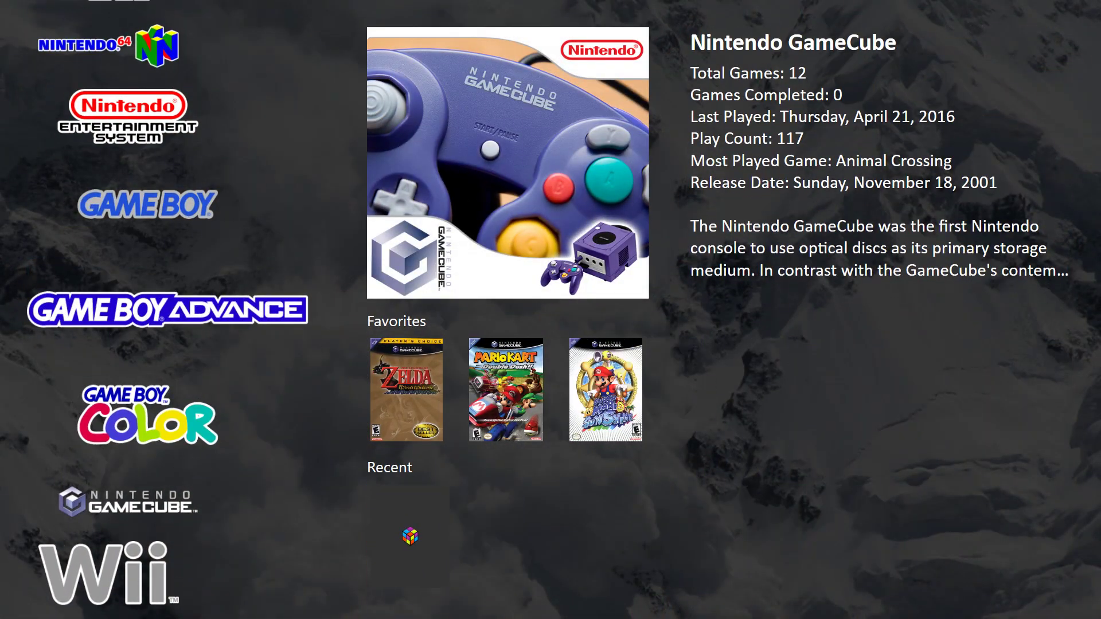
{"action": "key", "text": "Down"}
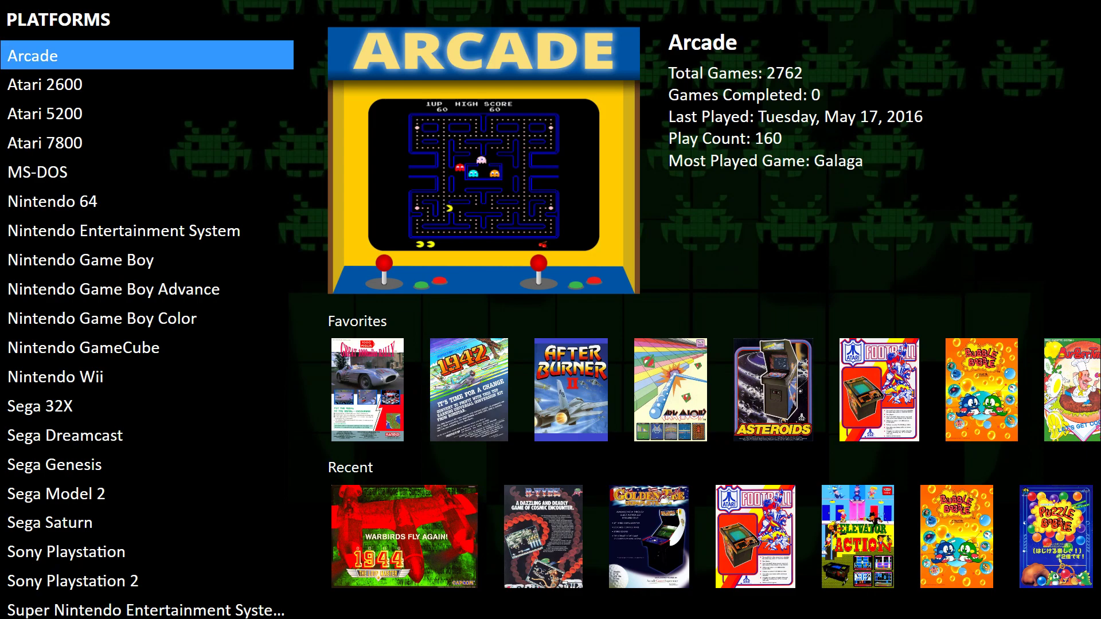
{"action": "key", "text": "v"}
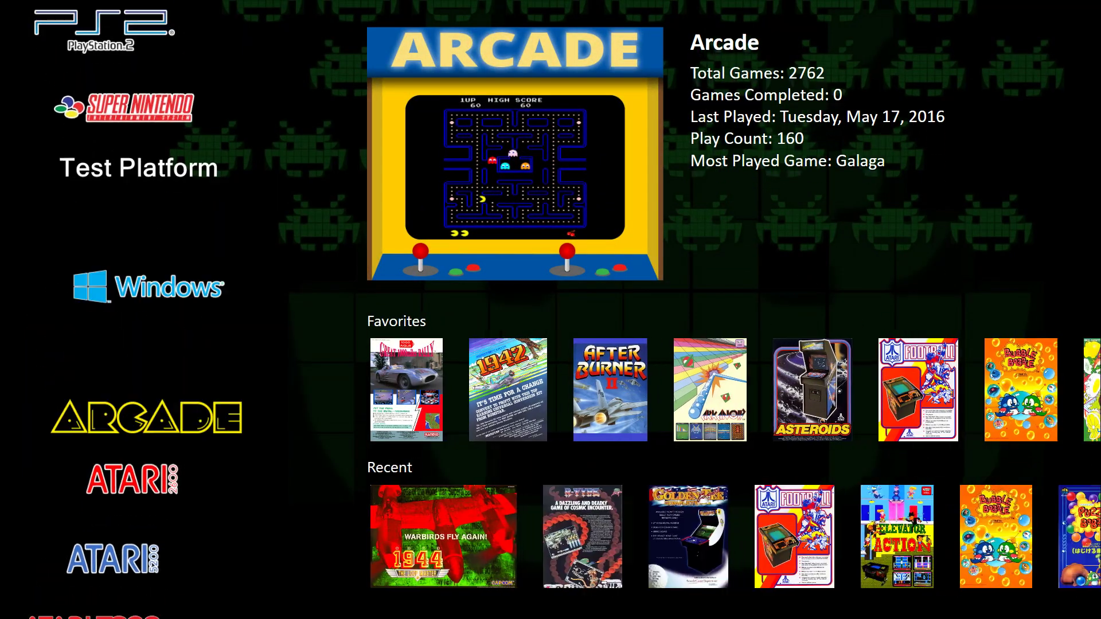